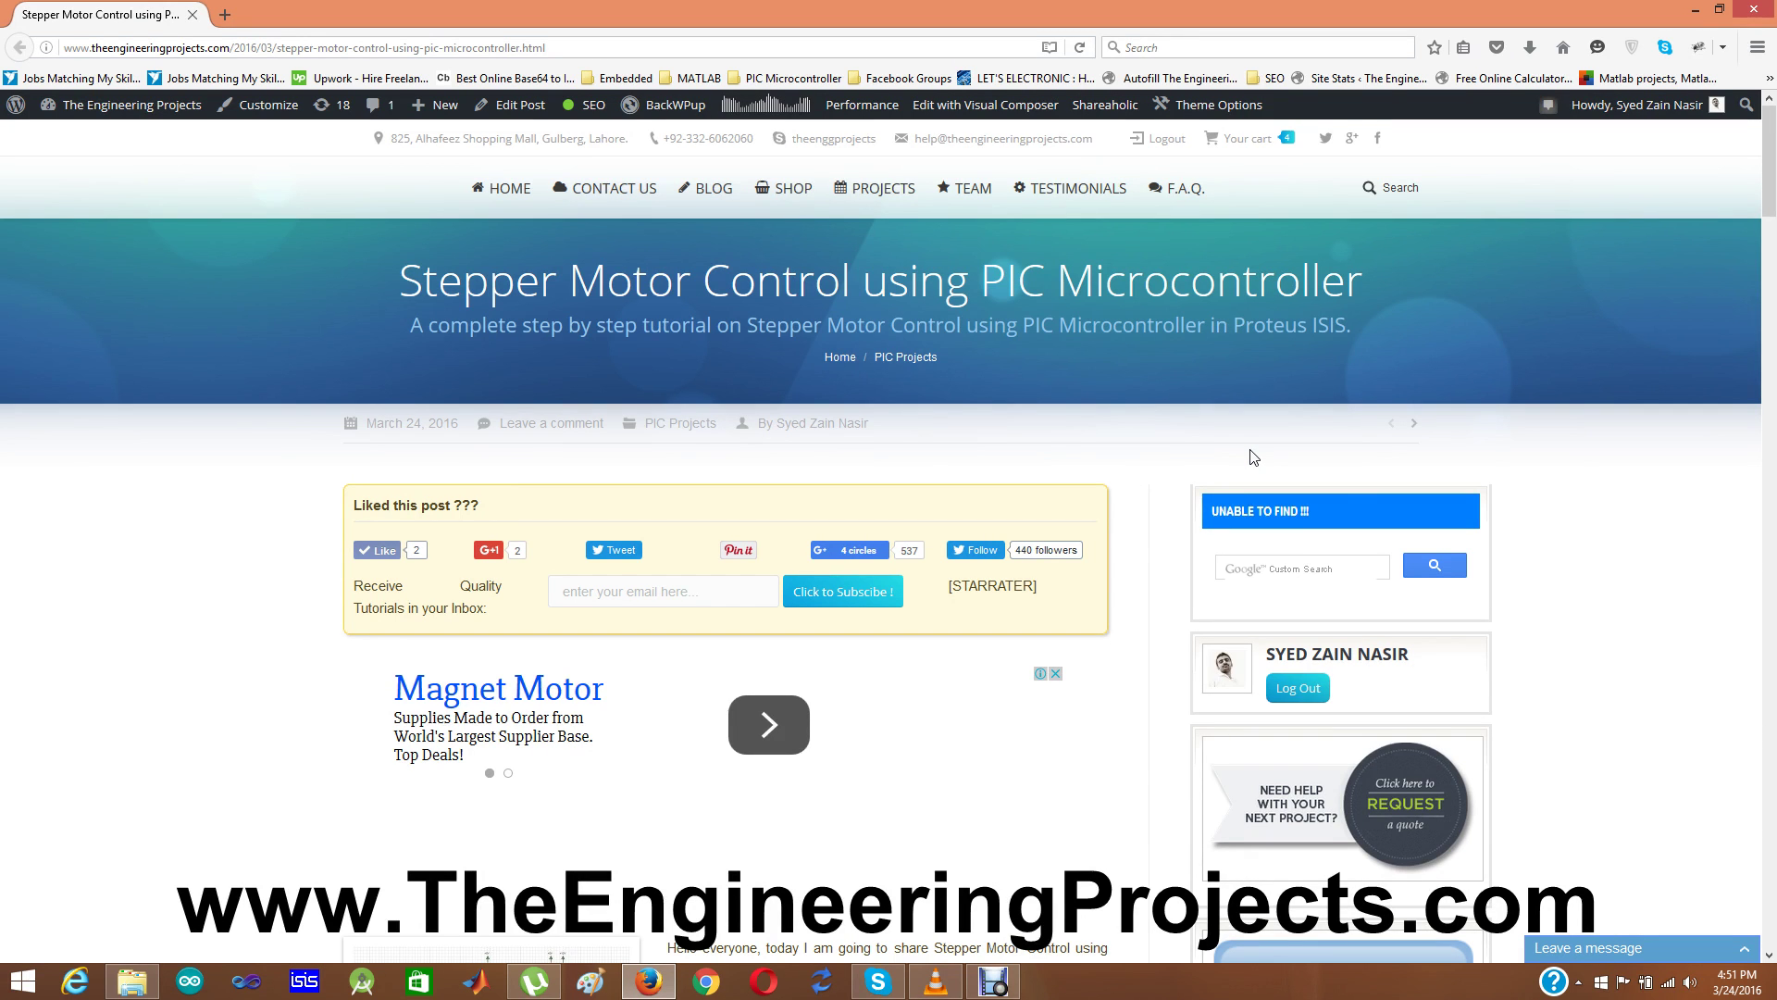
# Look over the introduction and web address of the article on stepper motor control using a PIC microcontroller.
pyautogui.scroll(-3, 1254, 458)
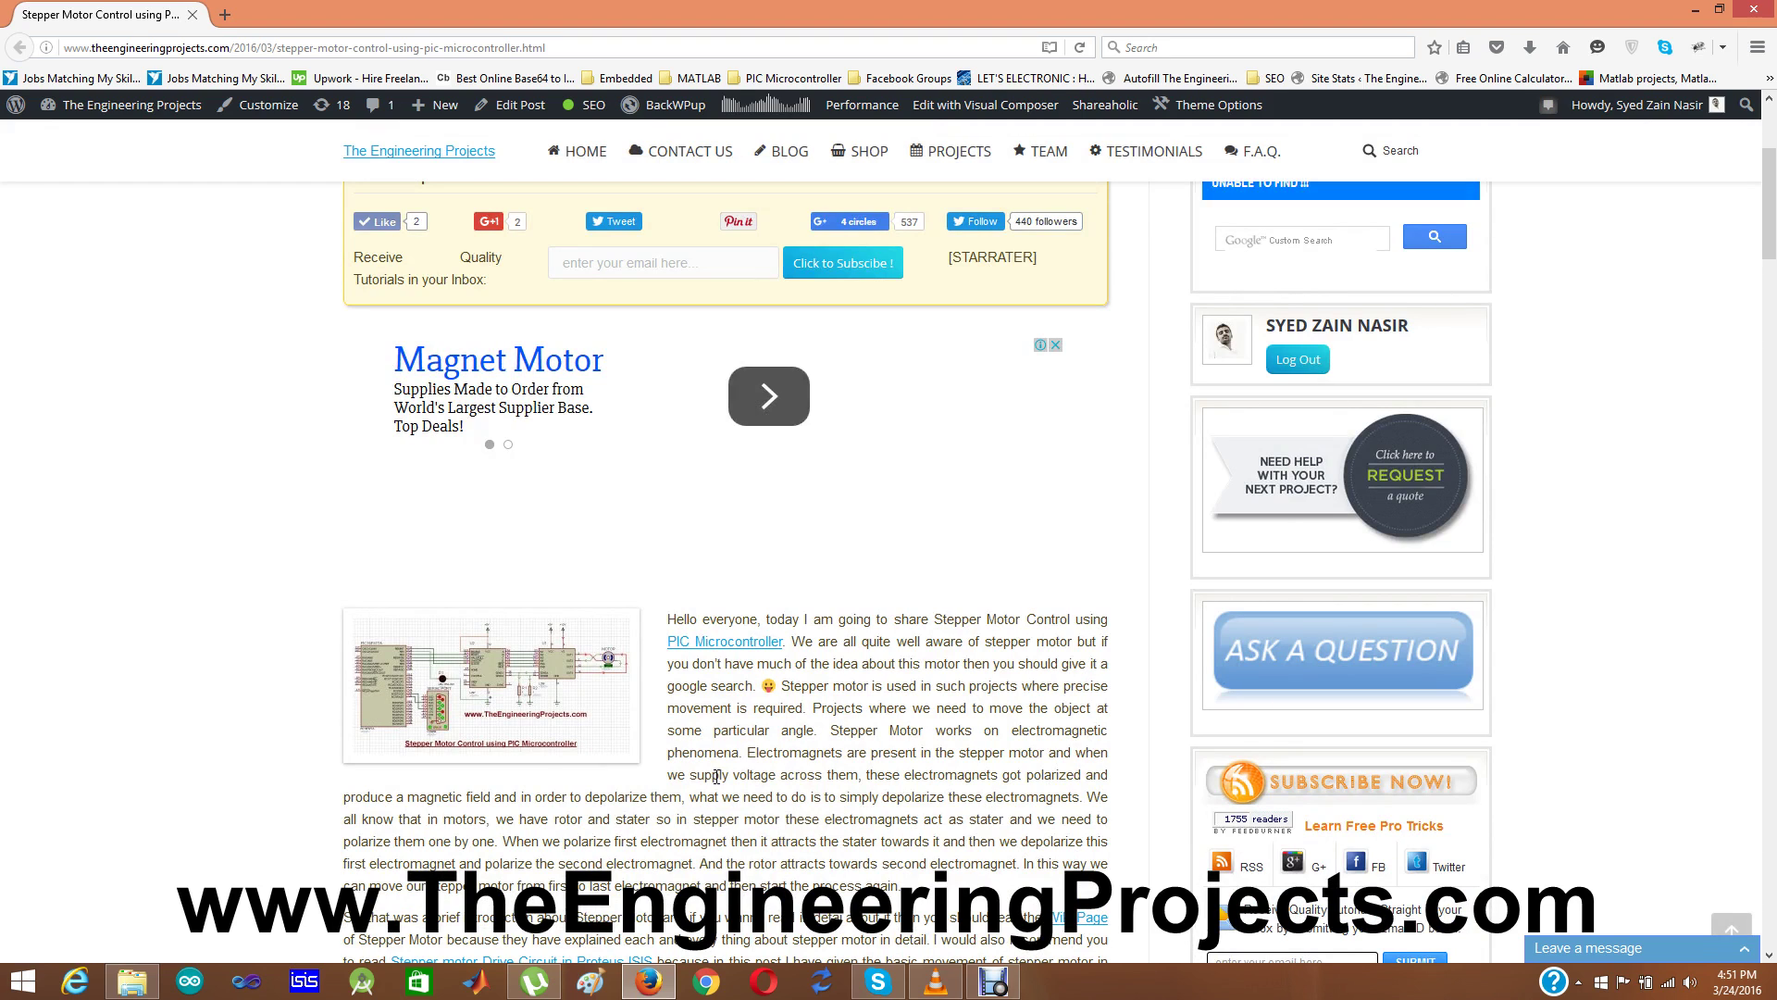
pyautogui.scroll(-1, 717, 775)
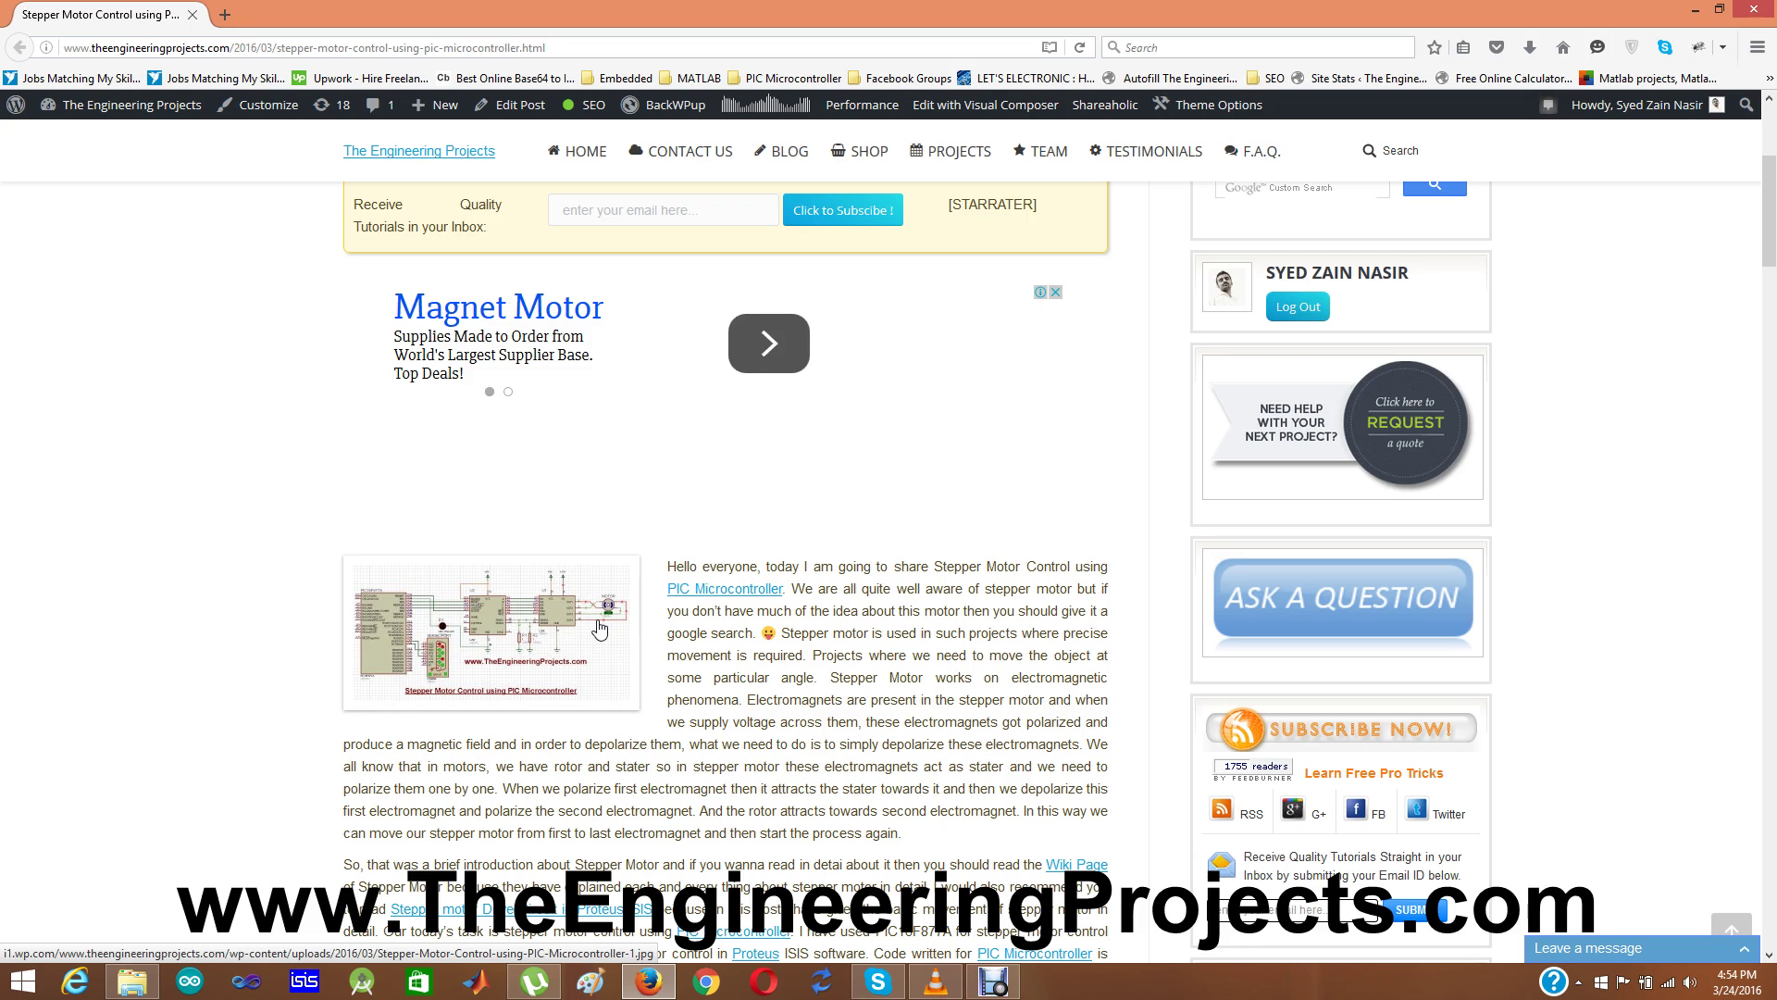
pyautogui.scroll(-1, 600, 629)
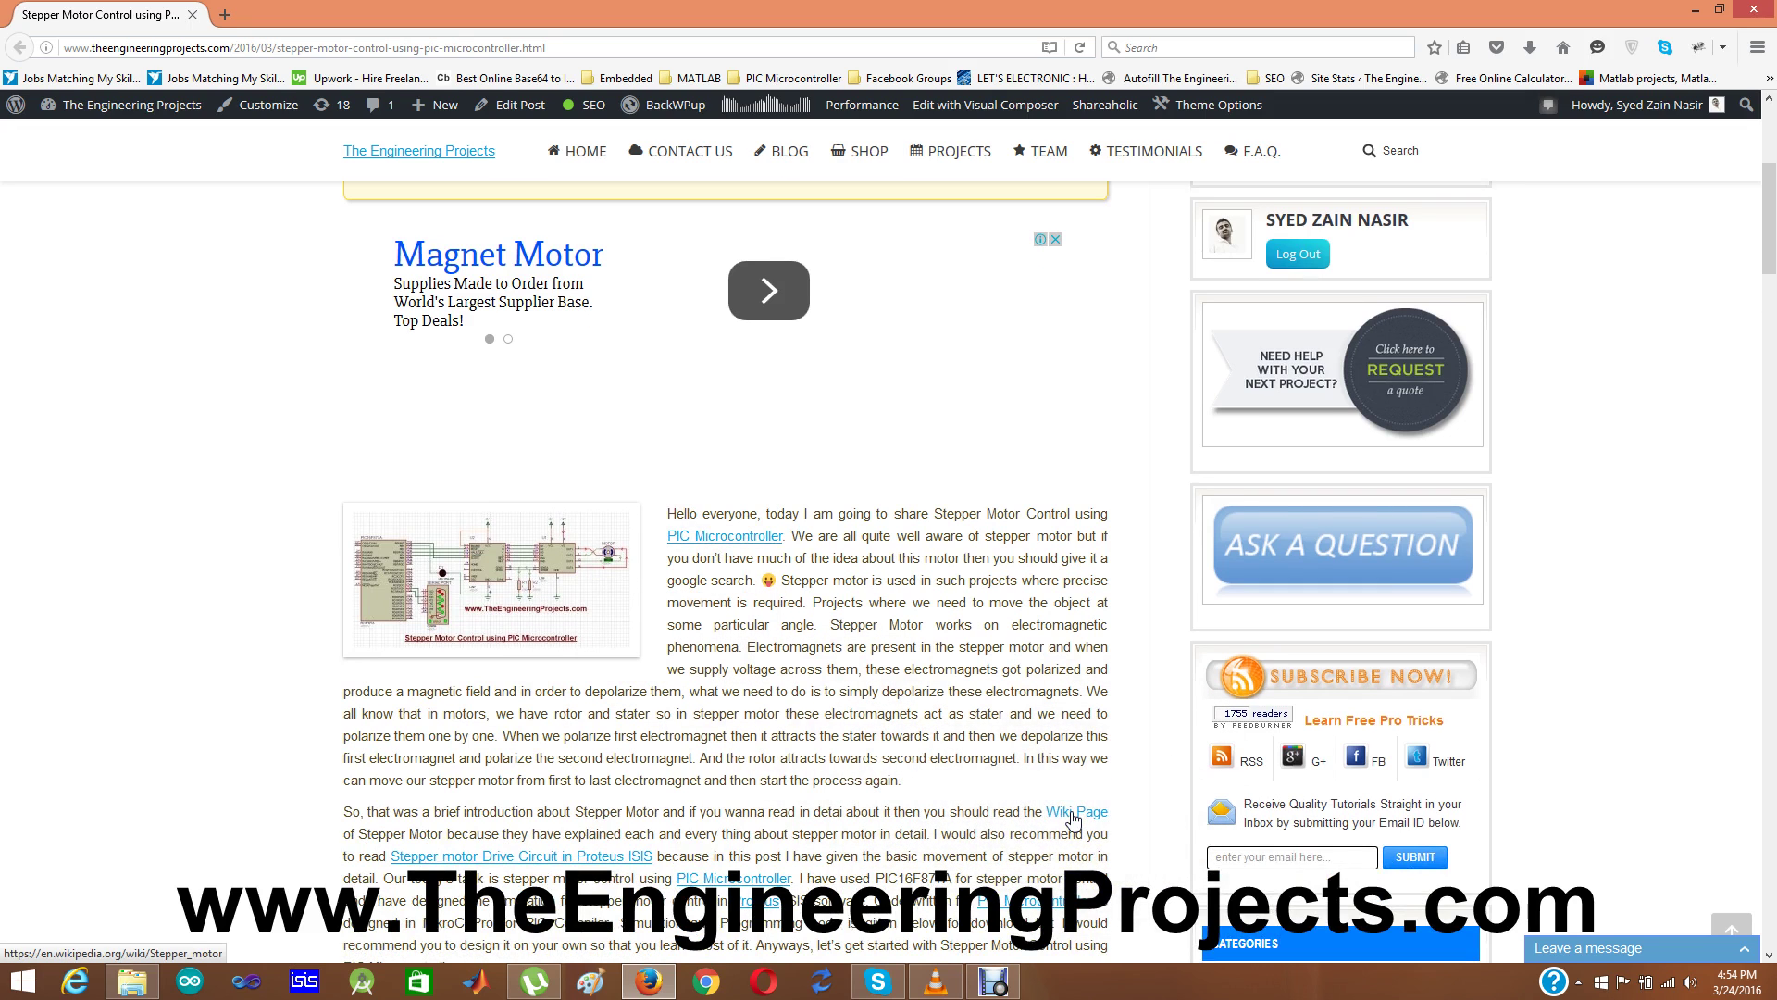
pyautogui.scroll(5, 1074, 819)
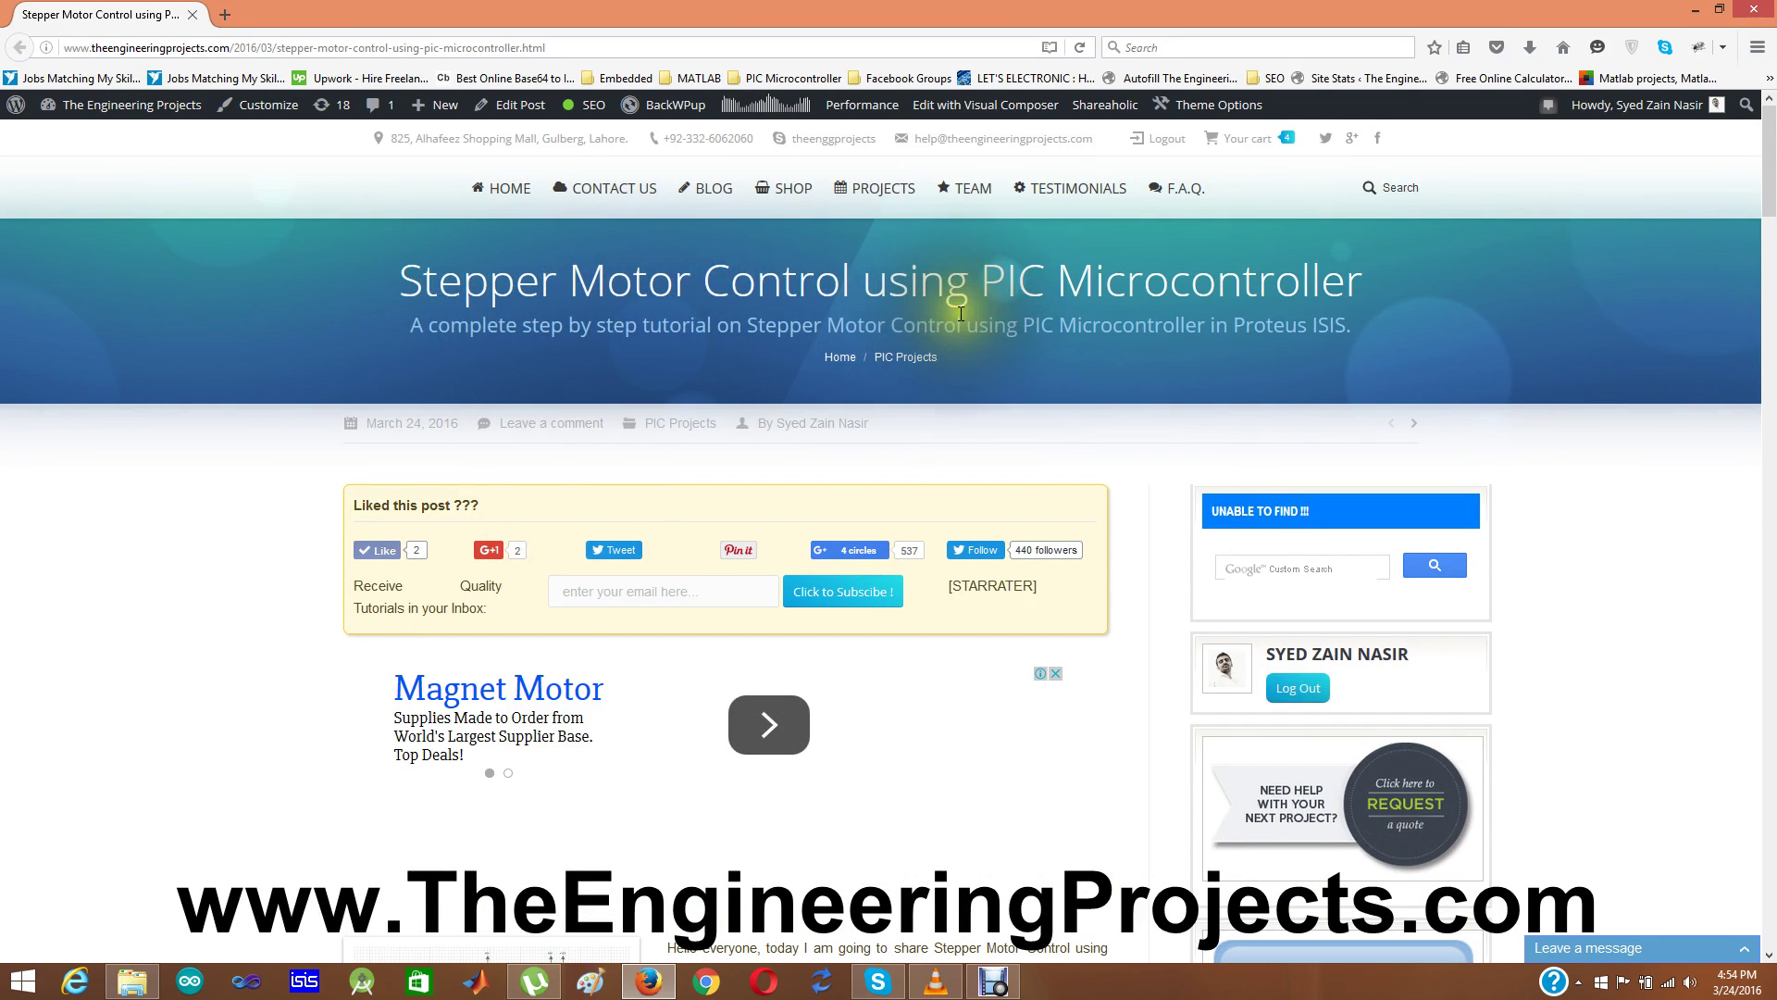
pyautogui.click(533, 55)
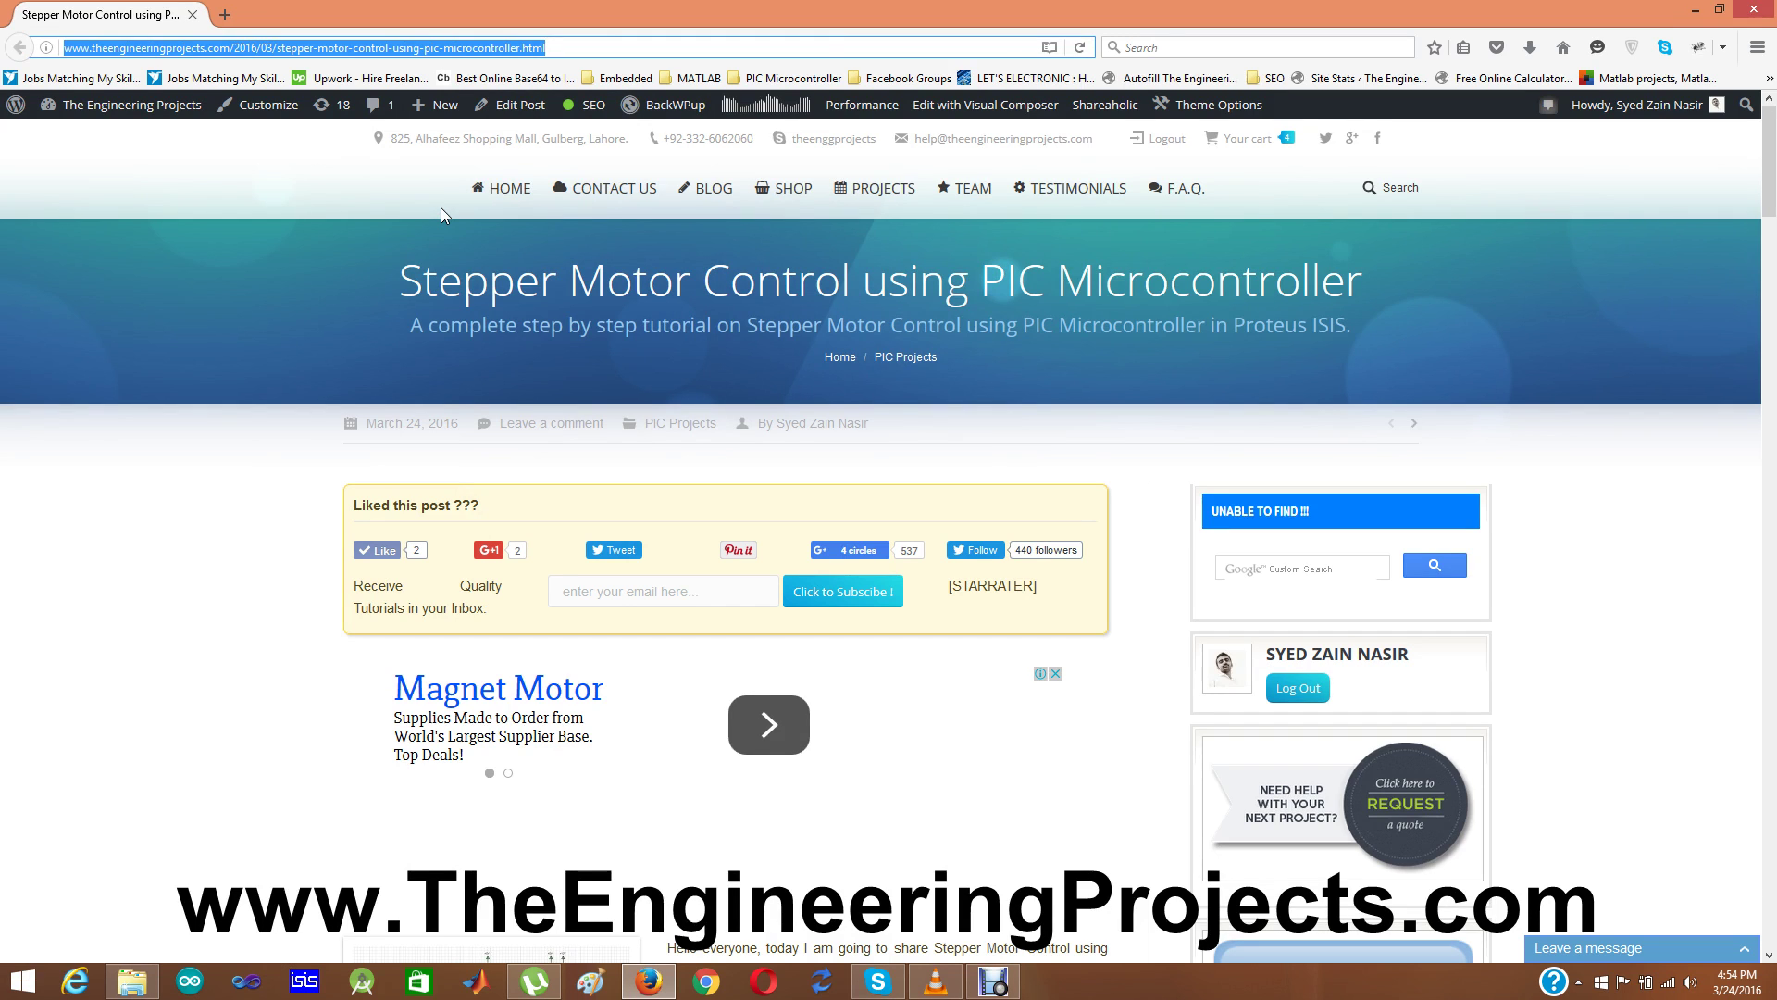
pyautogui.write('www.theengineeringprojects.com/2016/03/stepper-motor-control-using-pic-microcontroller.html')
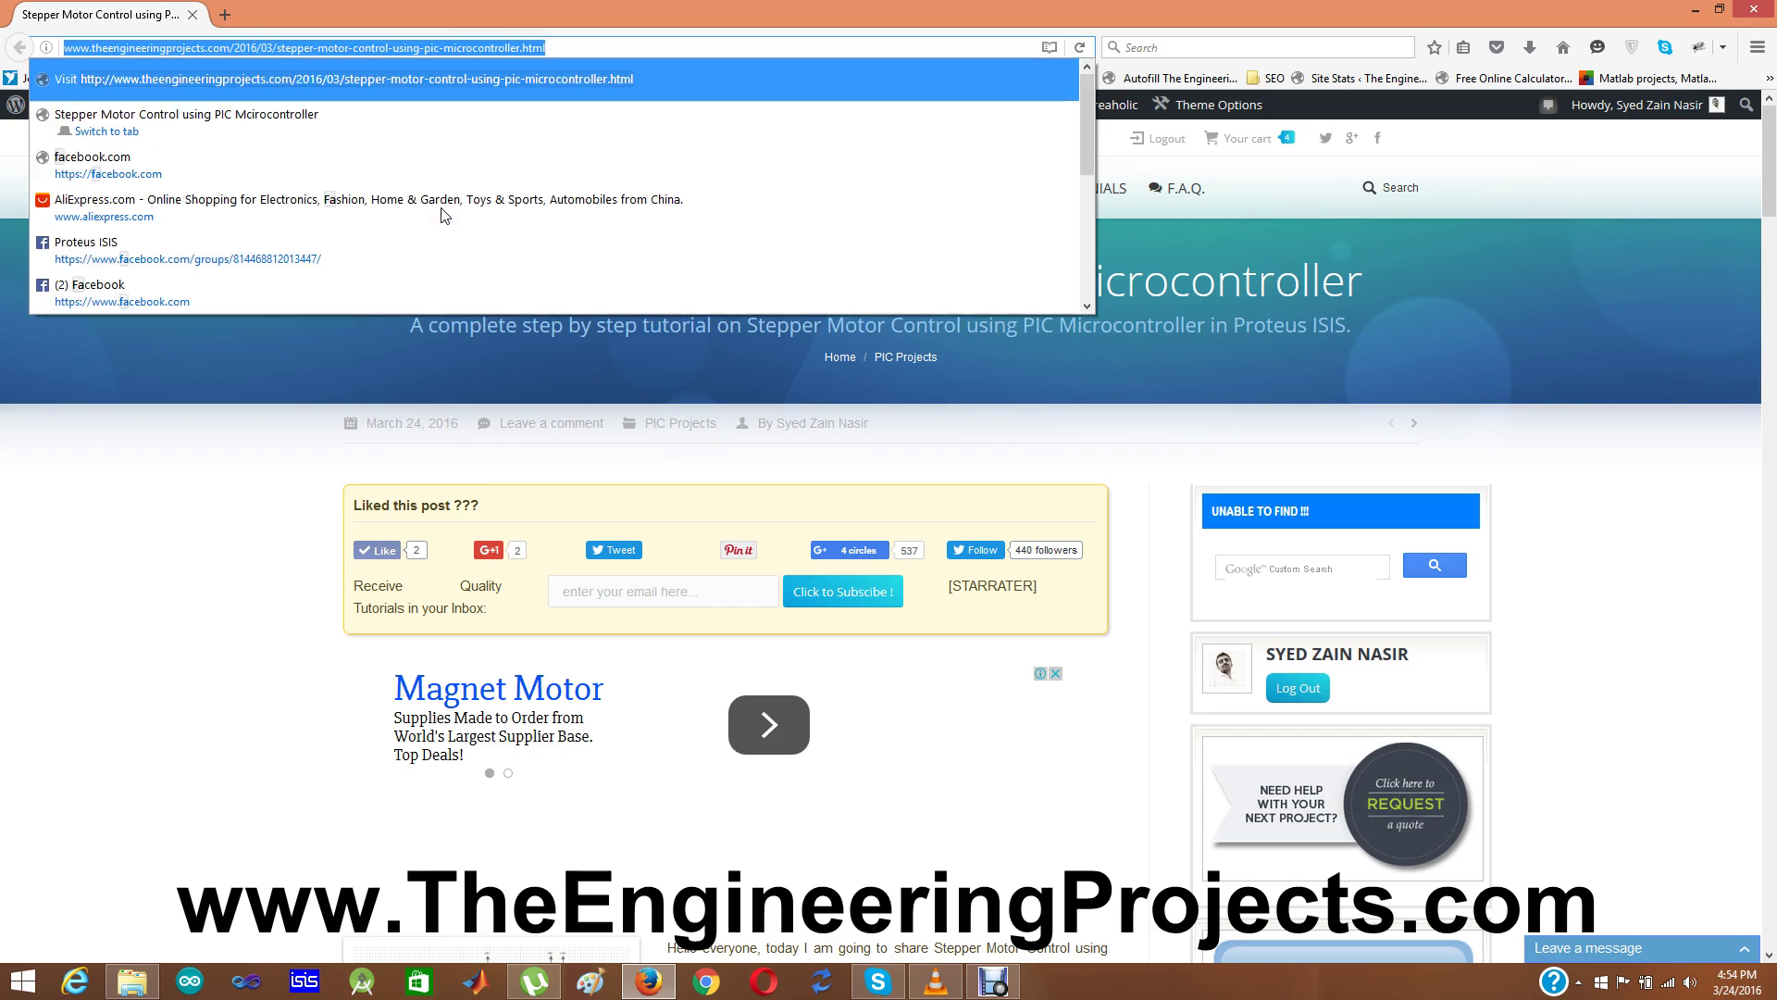
pyautogui.click(106, 543)
# Find the article's simulation and code archive and download it.
pyautogui.scroll(-10, 106, 541)
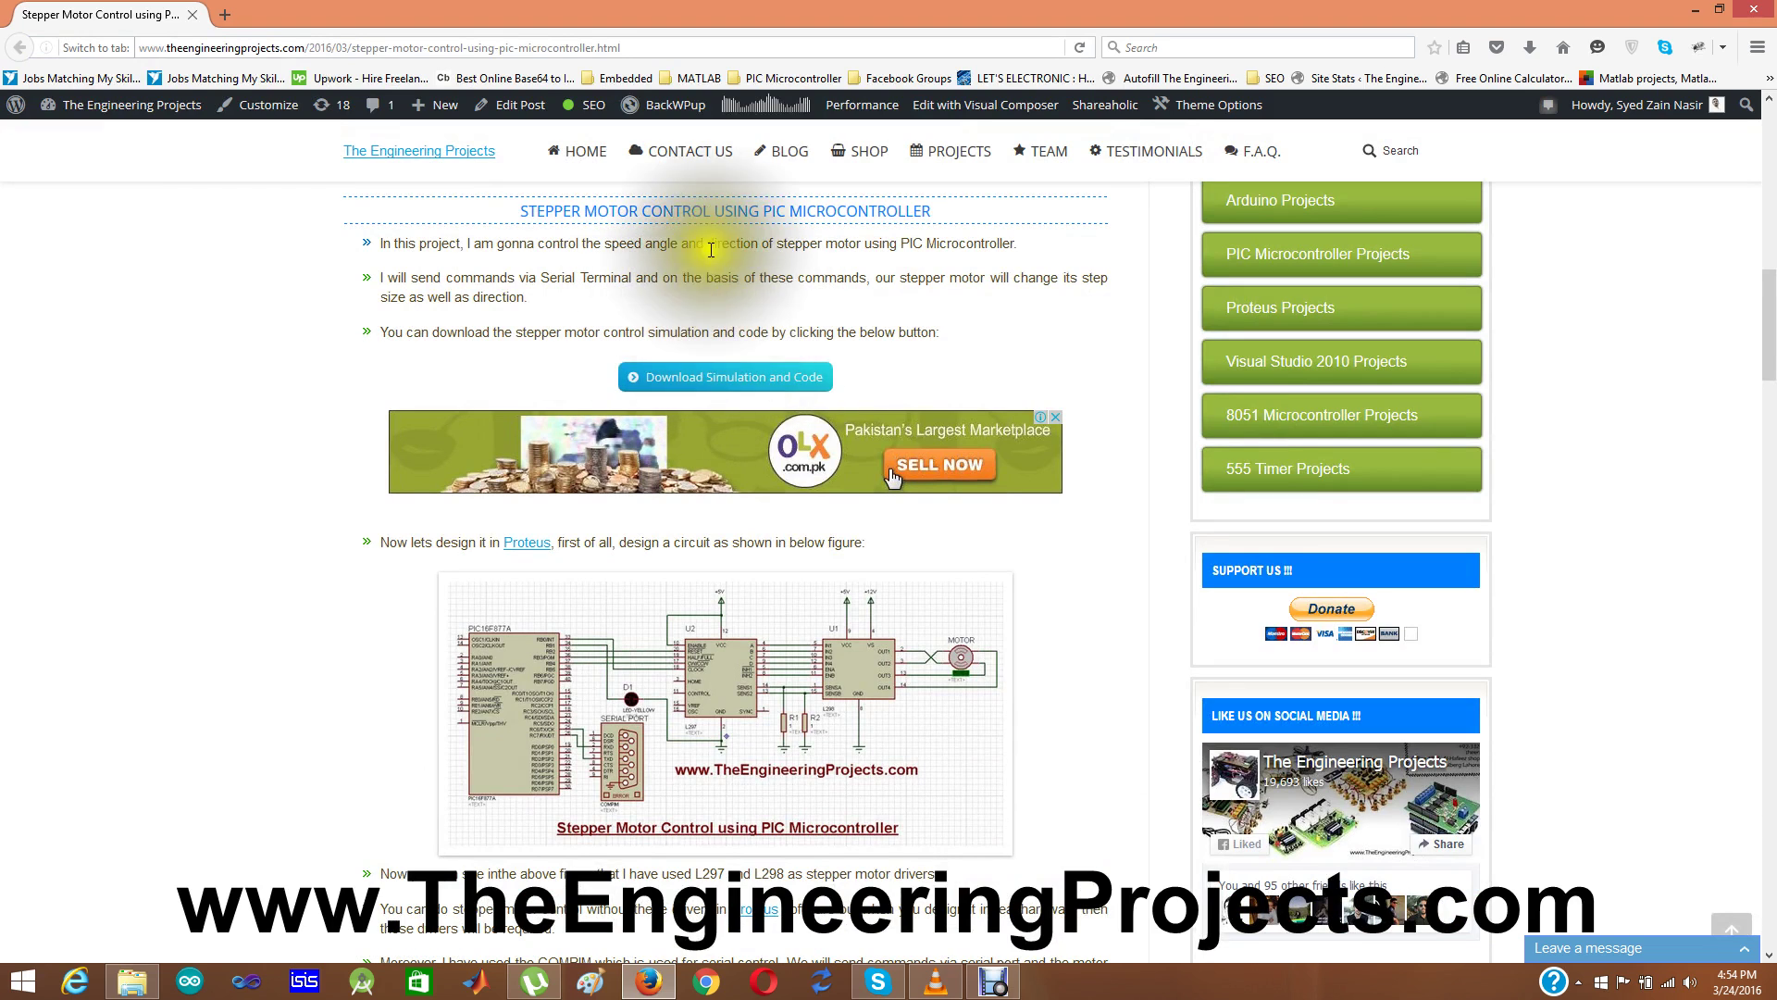
pyautogui.click(702, 385)
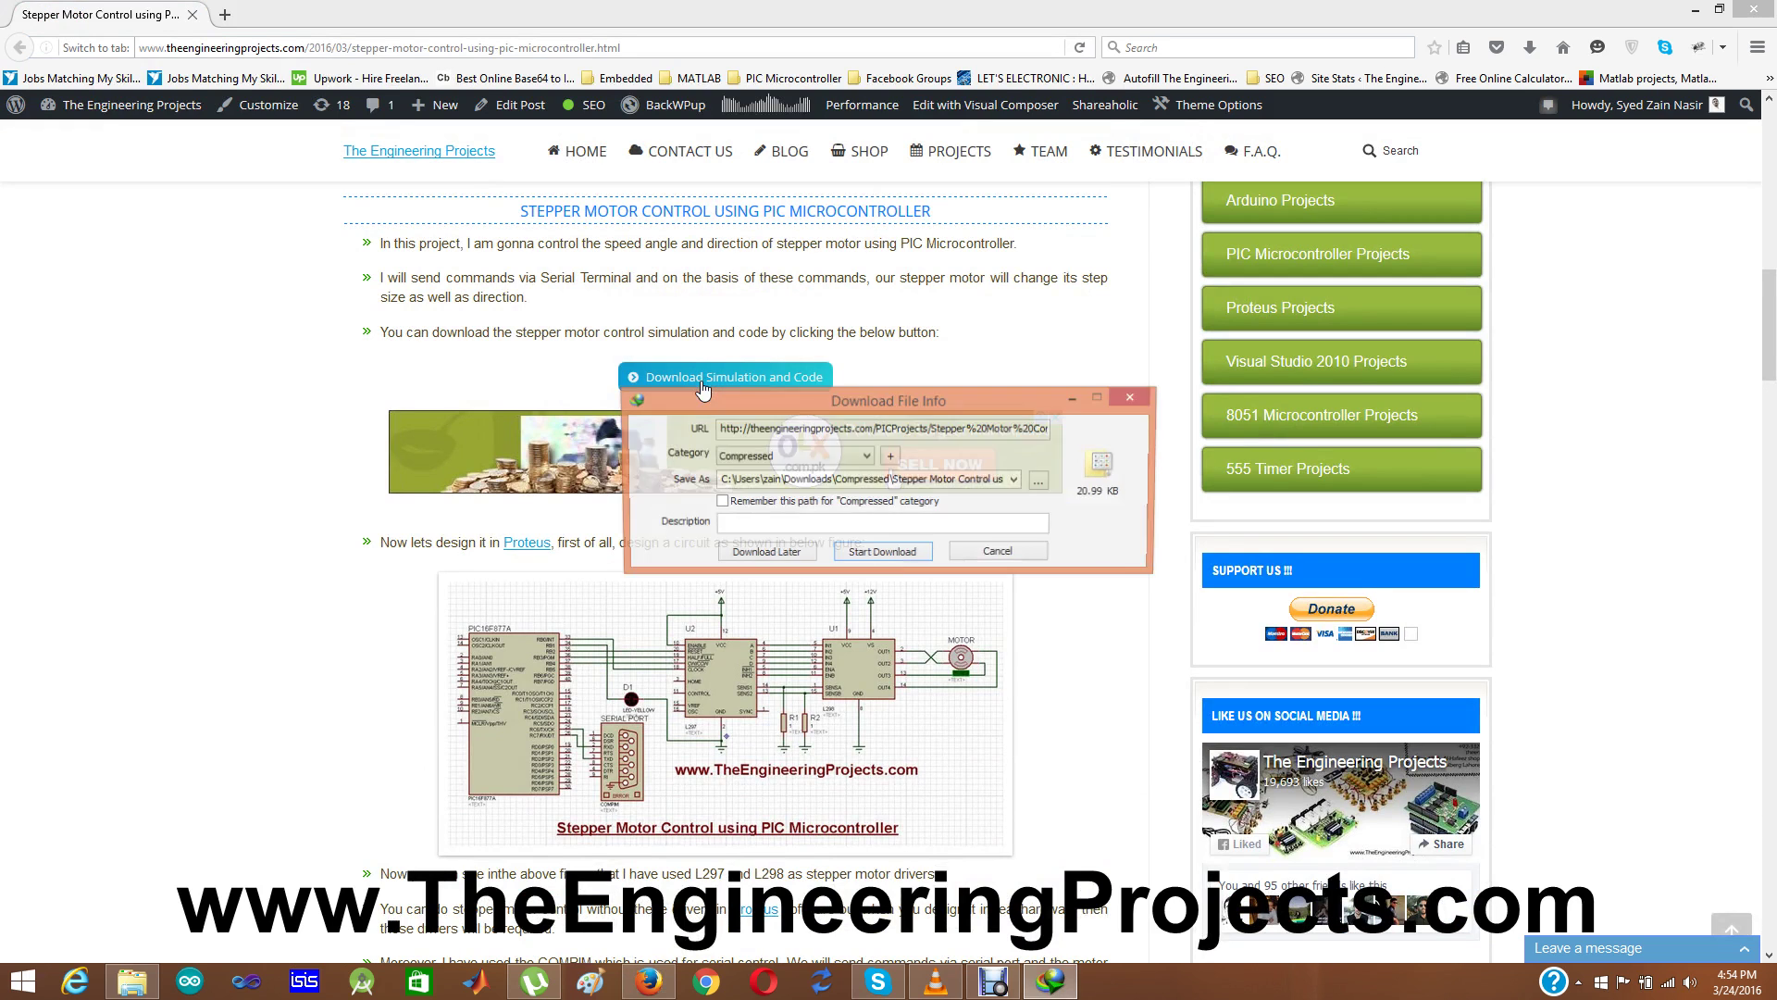
pyautogui.click(882, 554)
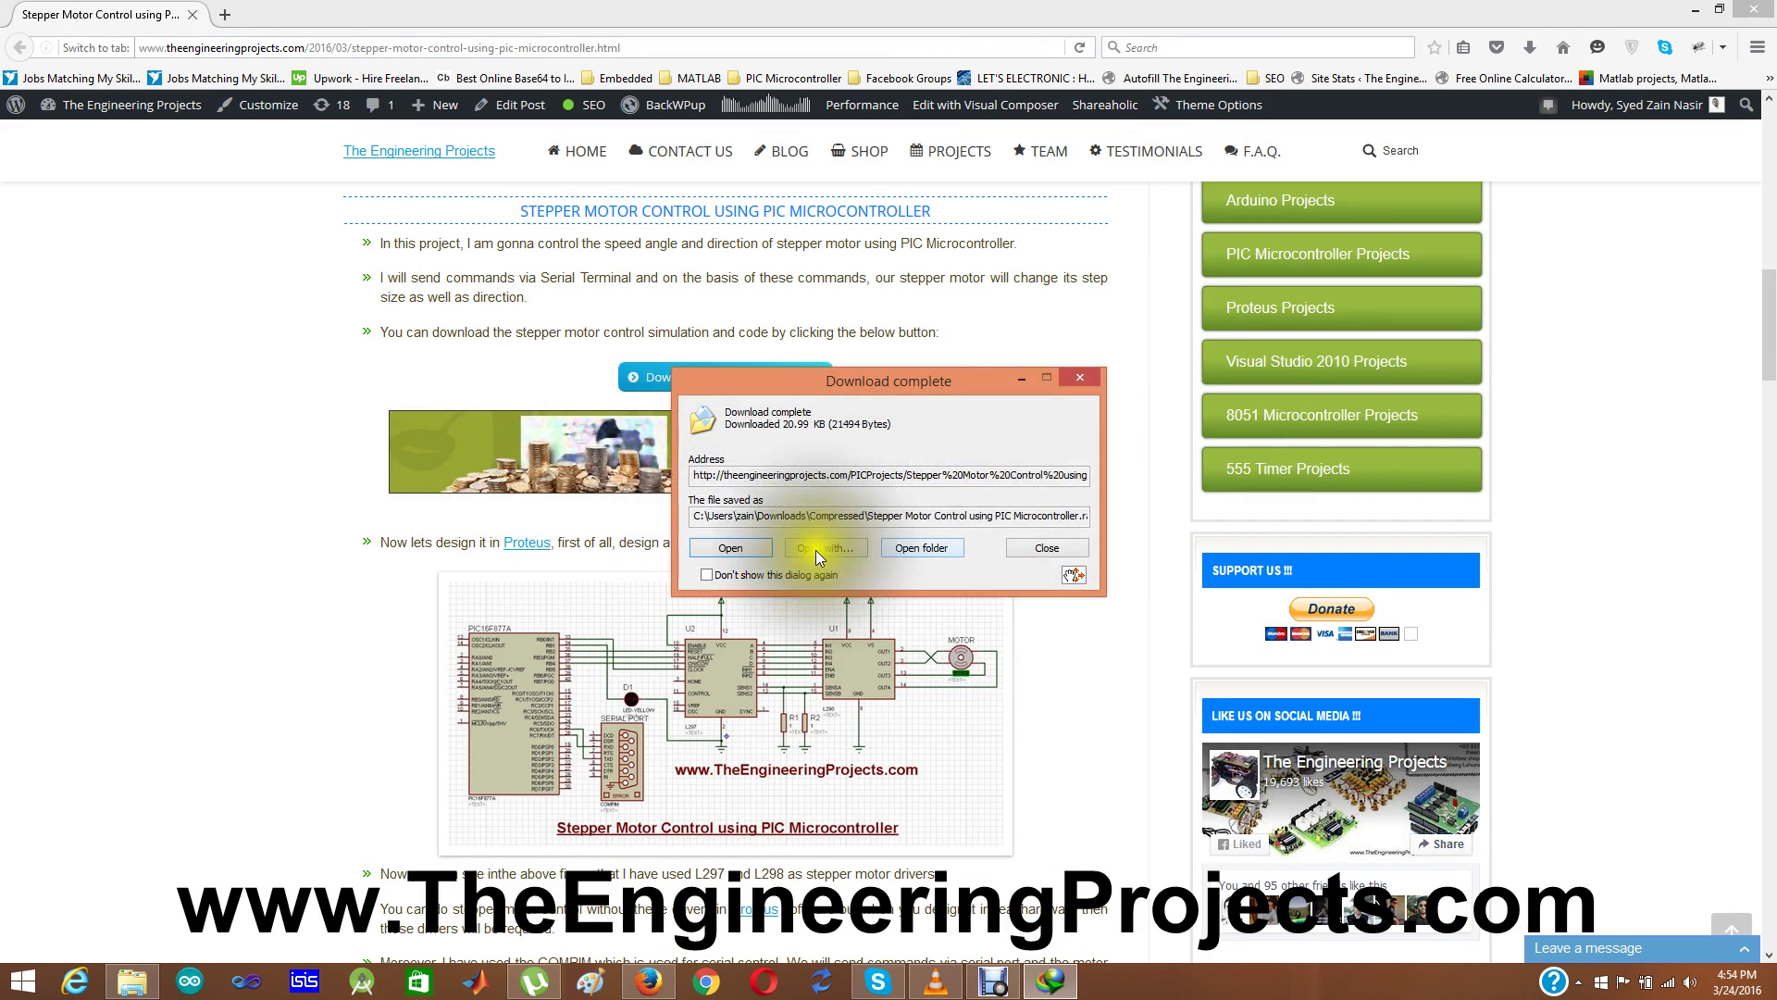
# Open the downloaded archive and load Stepper Motor Control using PIC Microcontroller.DSN from its project folder in Proteus ISIS.
pyautogui.click(813, 554)
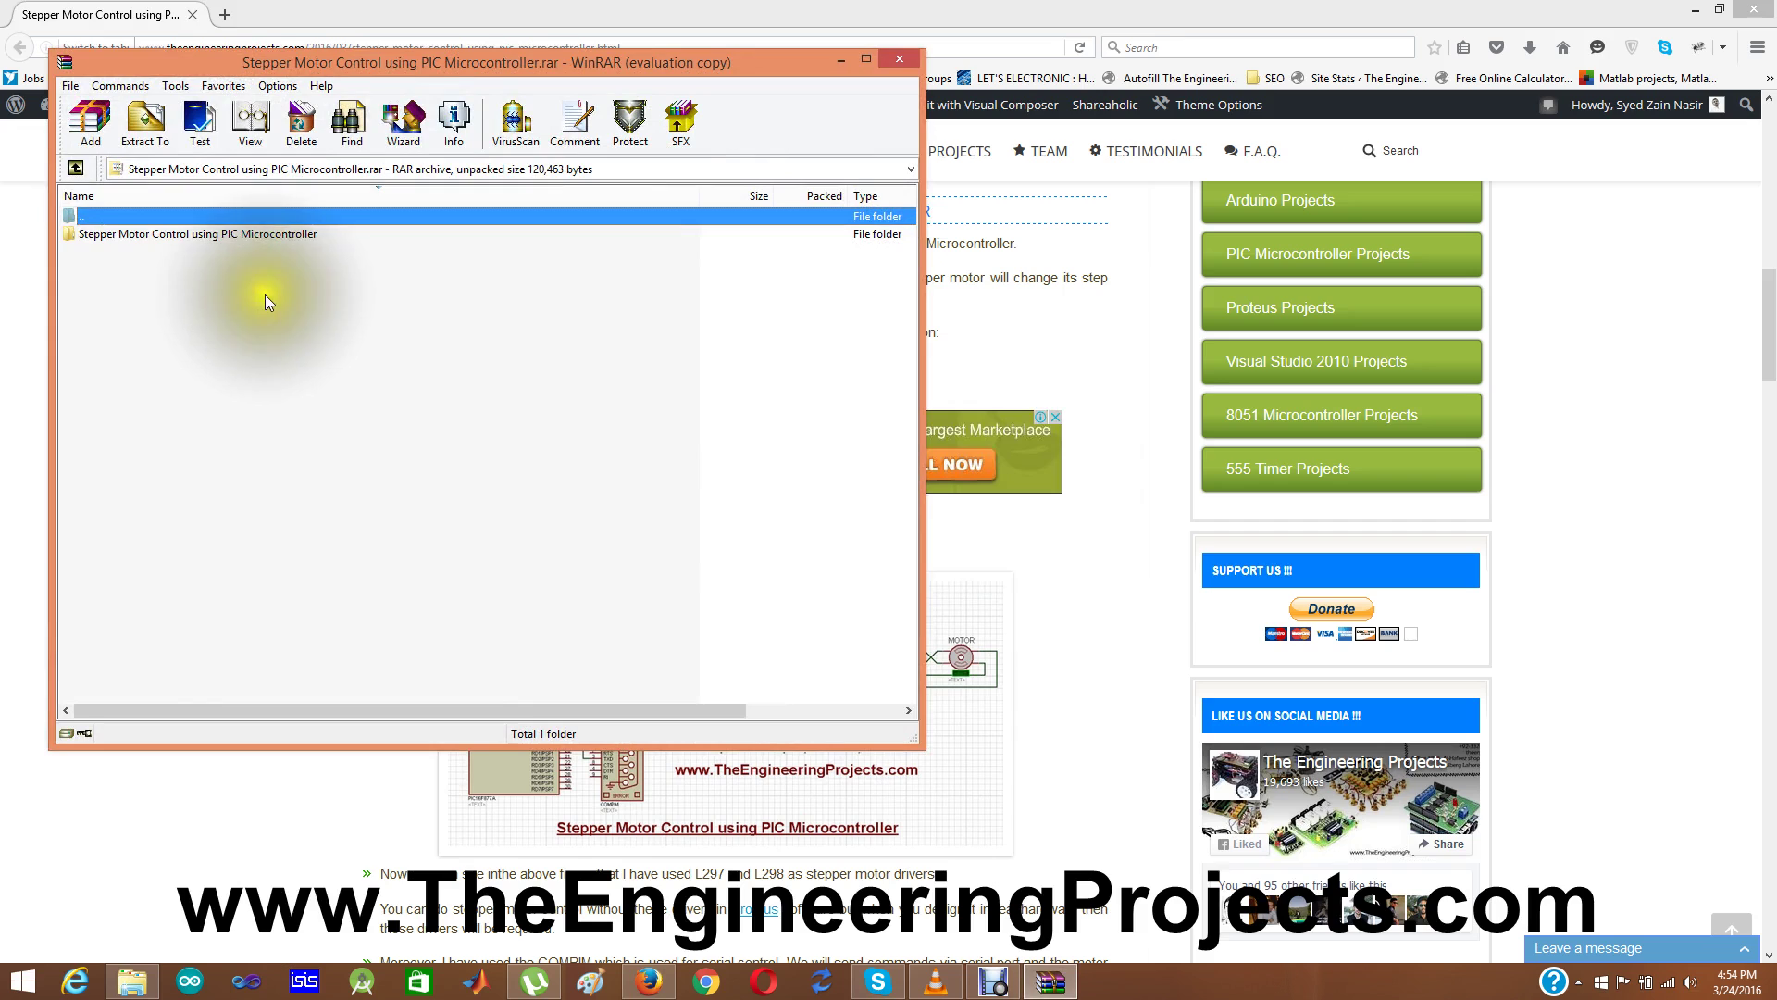
pyautogui.click(563, 410)
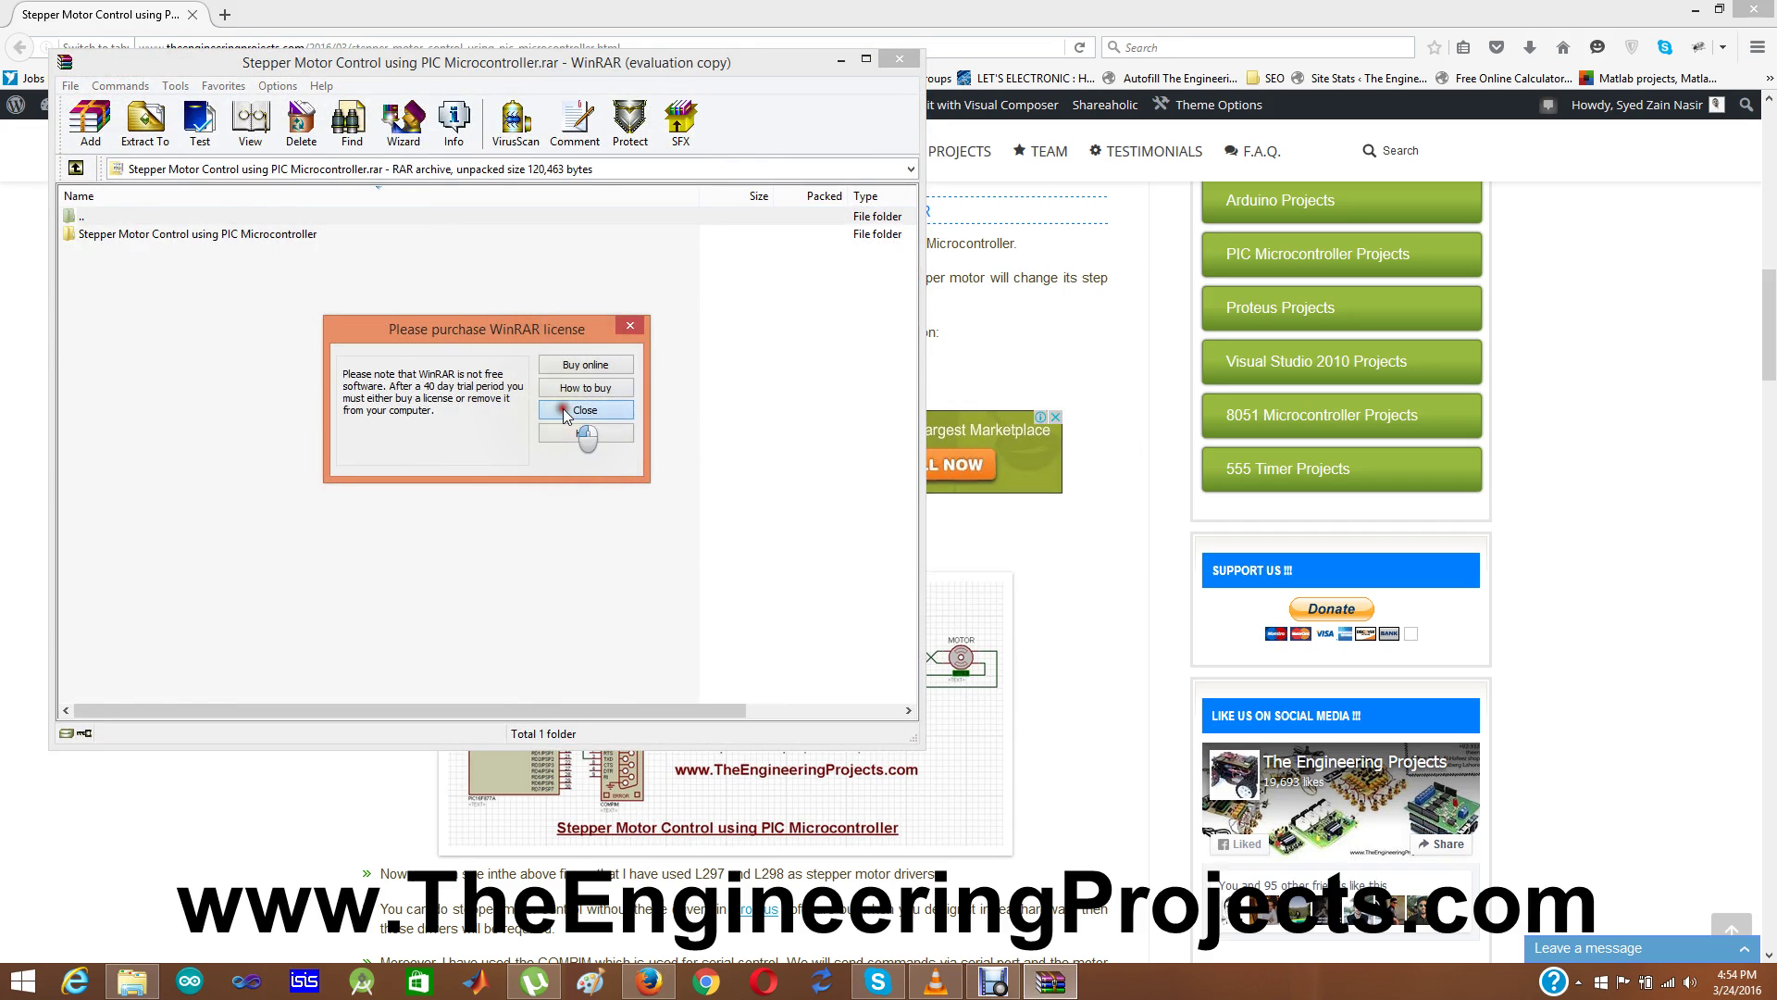
pyautogui.doubleClick(243, 235)
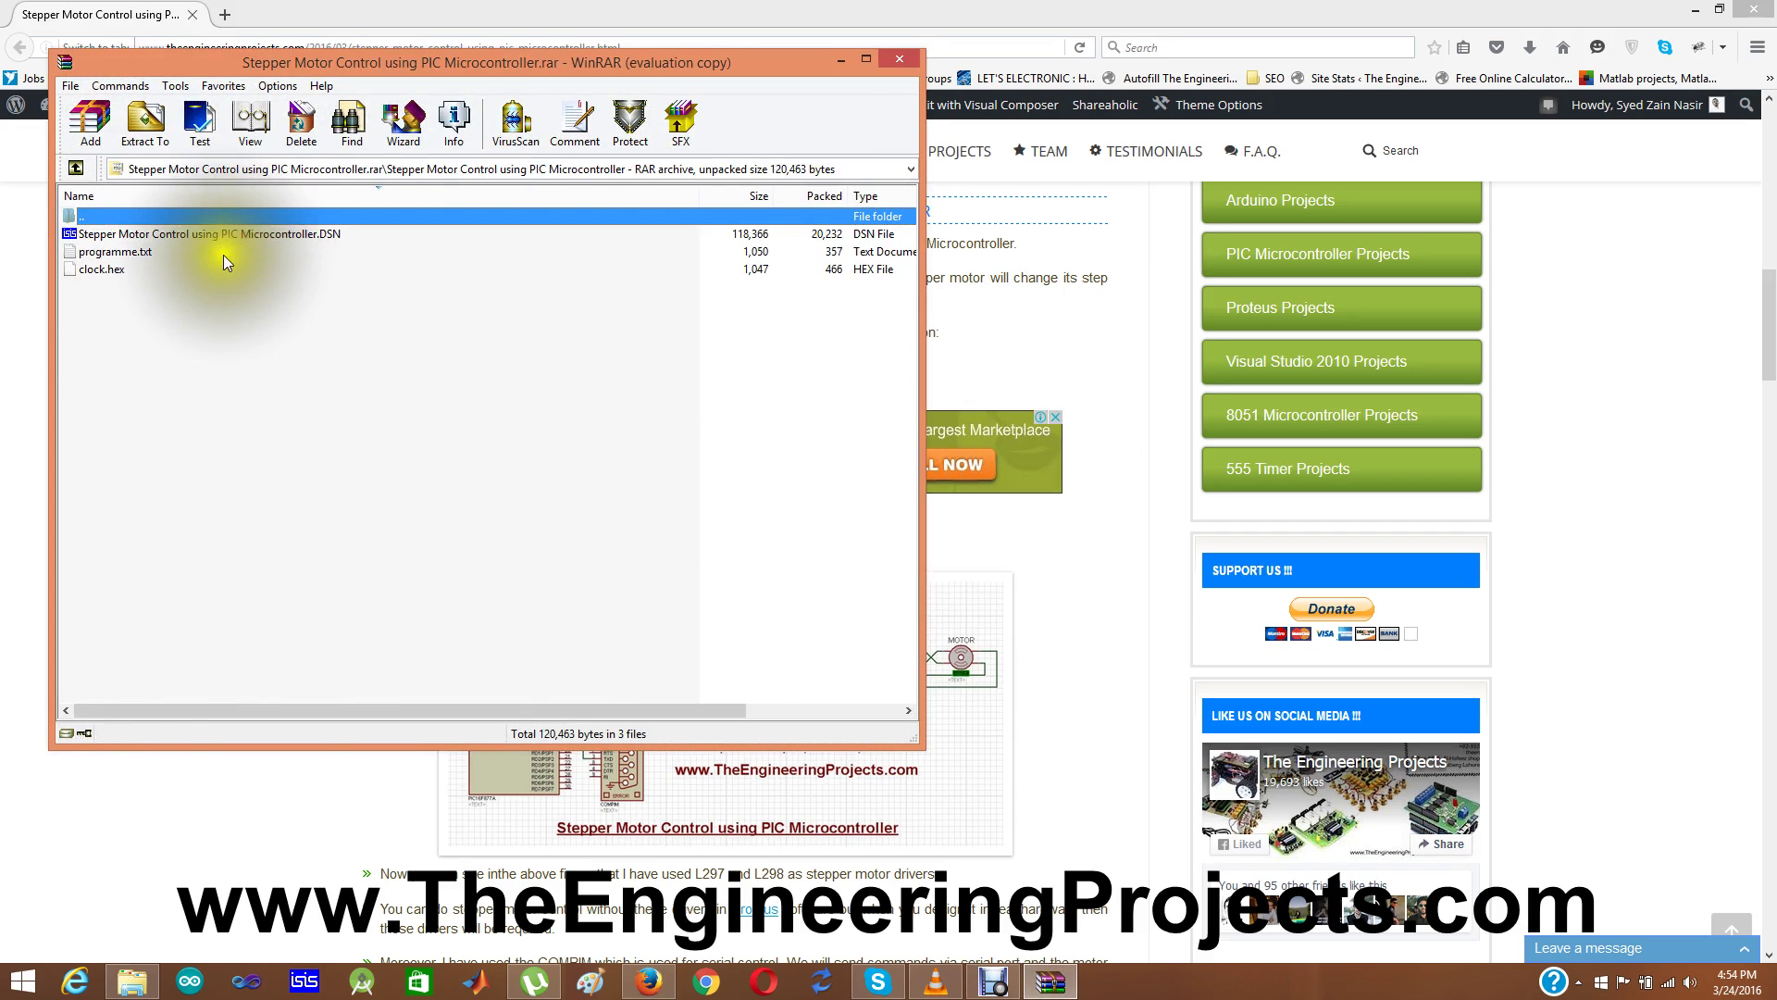
pyautogui.click(197, 233)
pyautogui.doubleClick(197, 234)
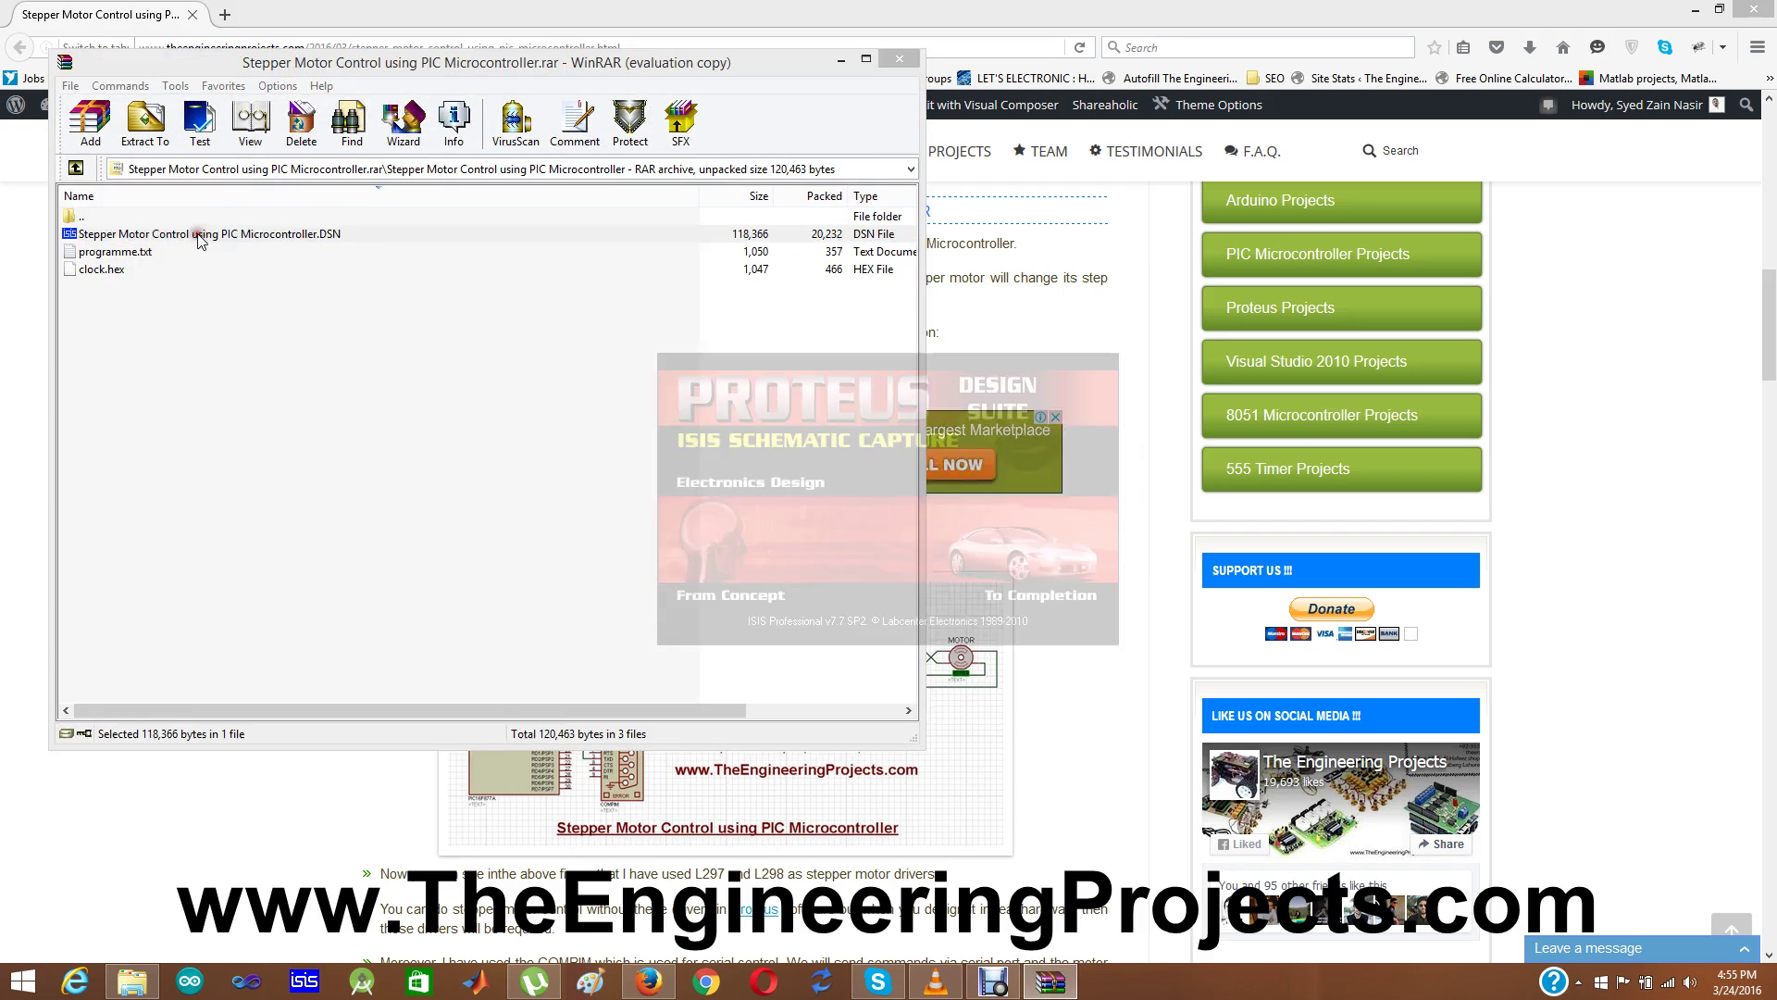
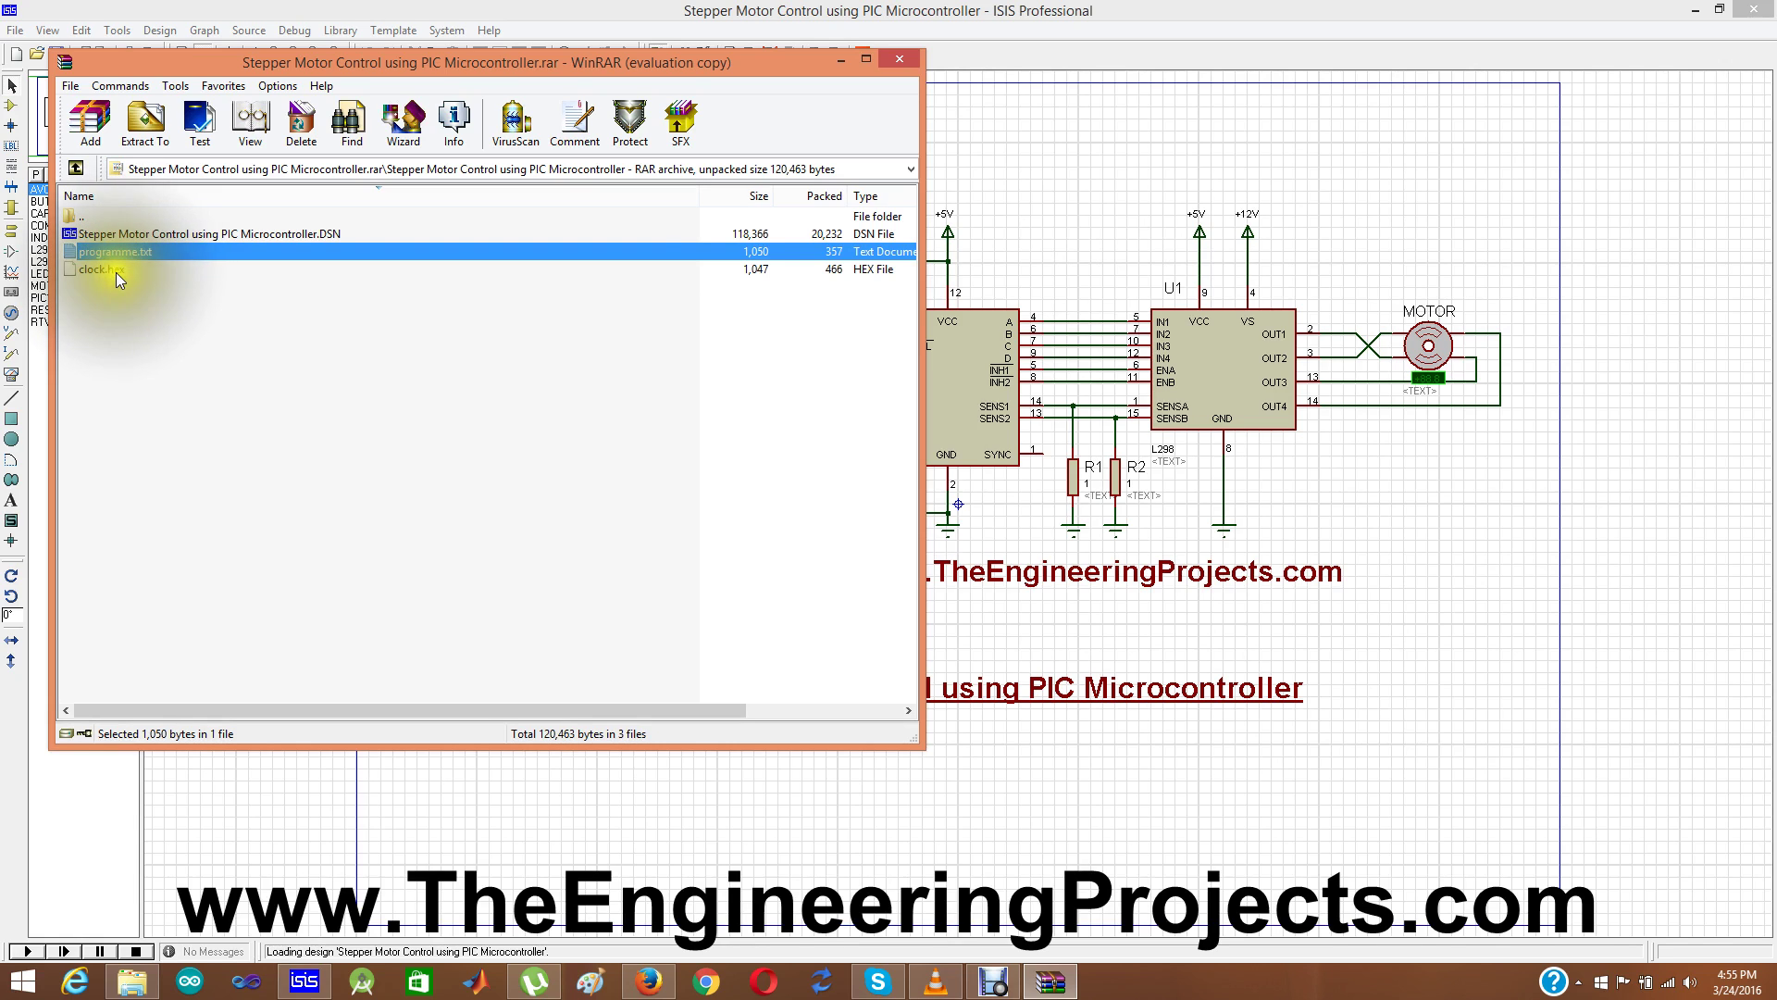
# Extract clock.hex from the archive to the Desktop, replacing the existing file.
pyautogui.click(116, 270)
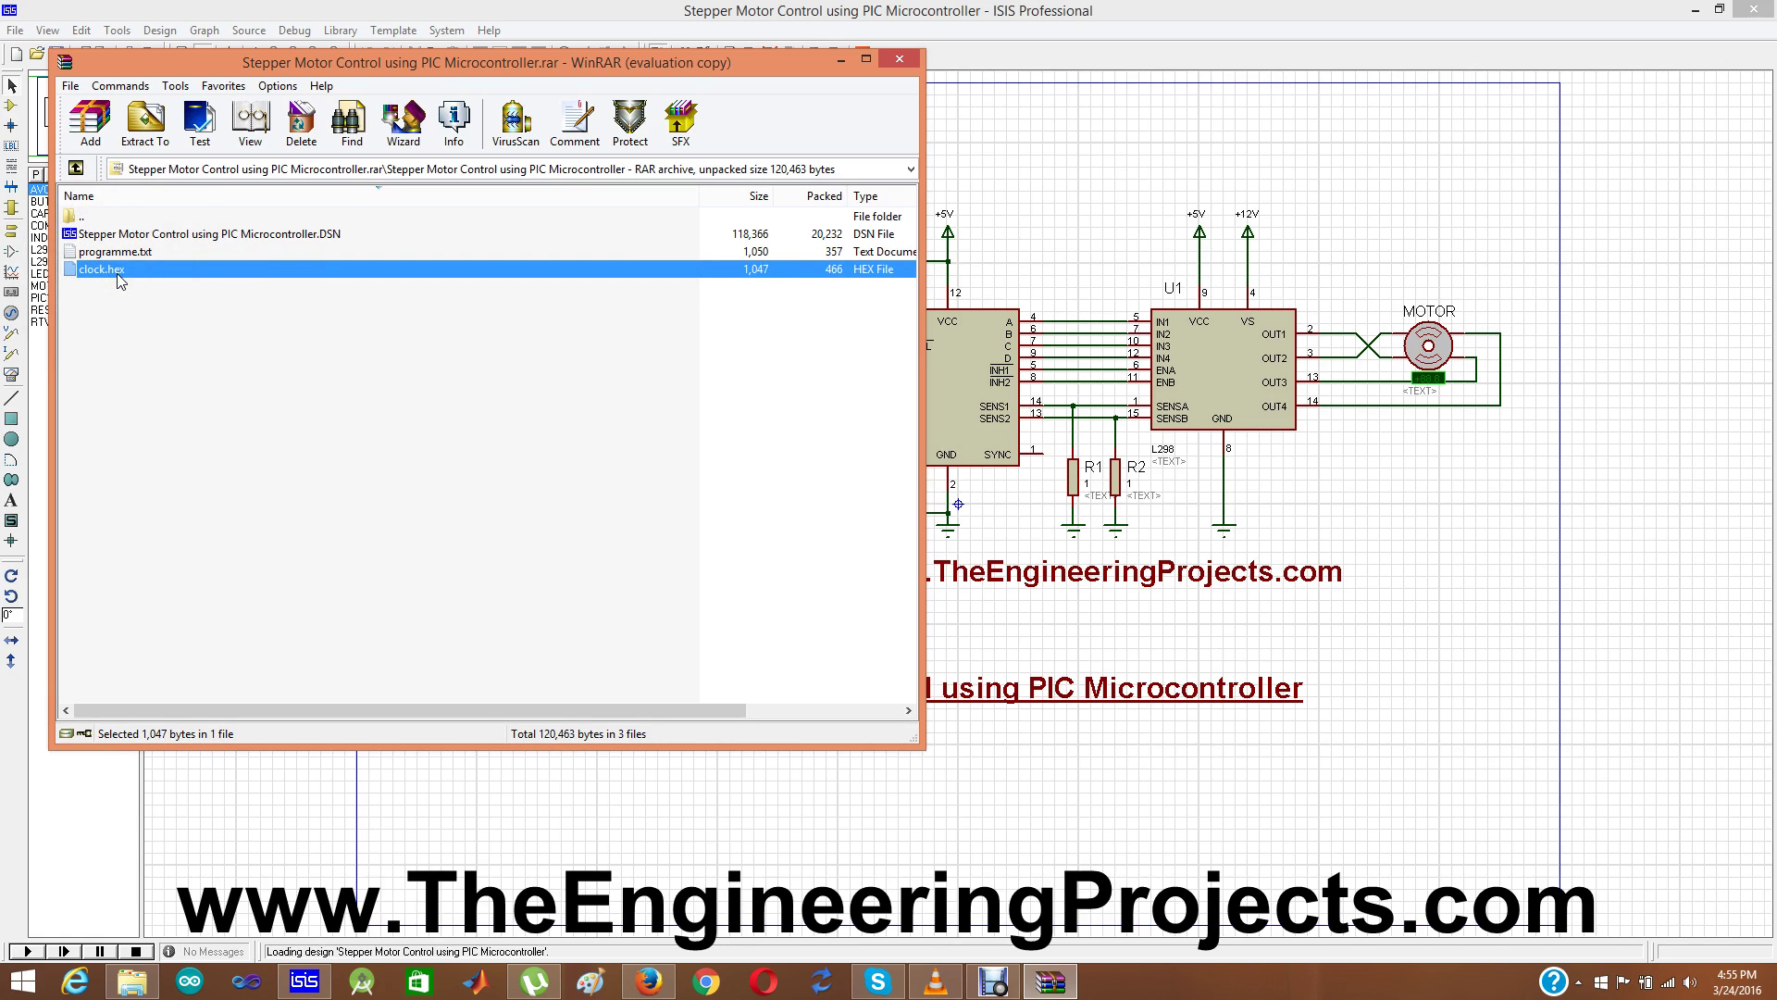
pyautogui.click(145, 125)
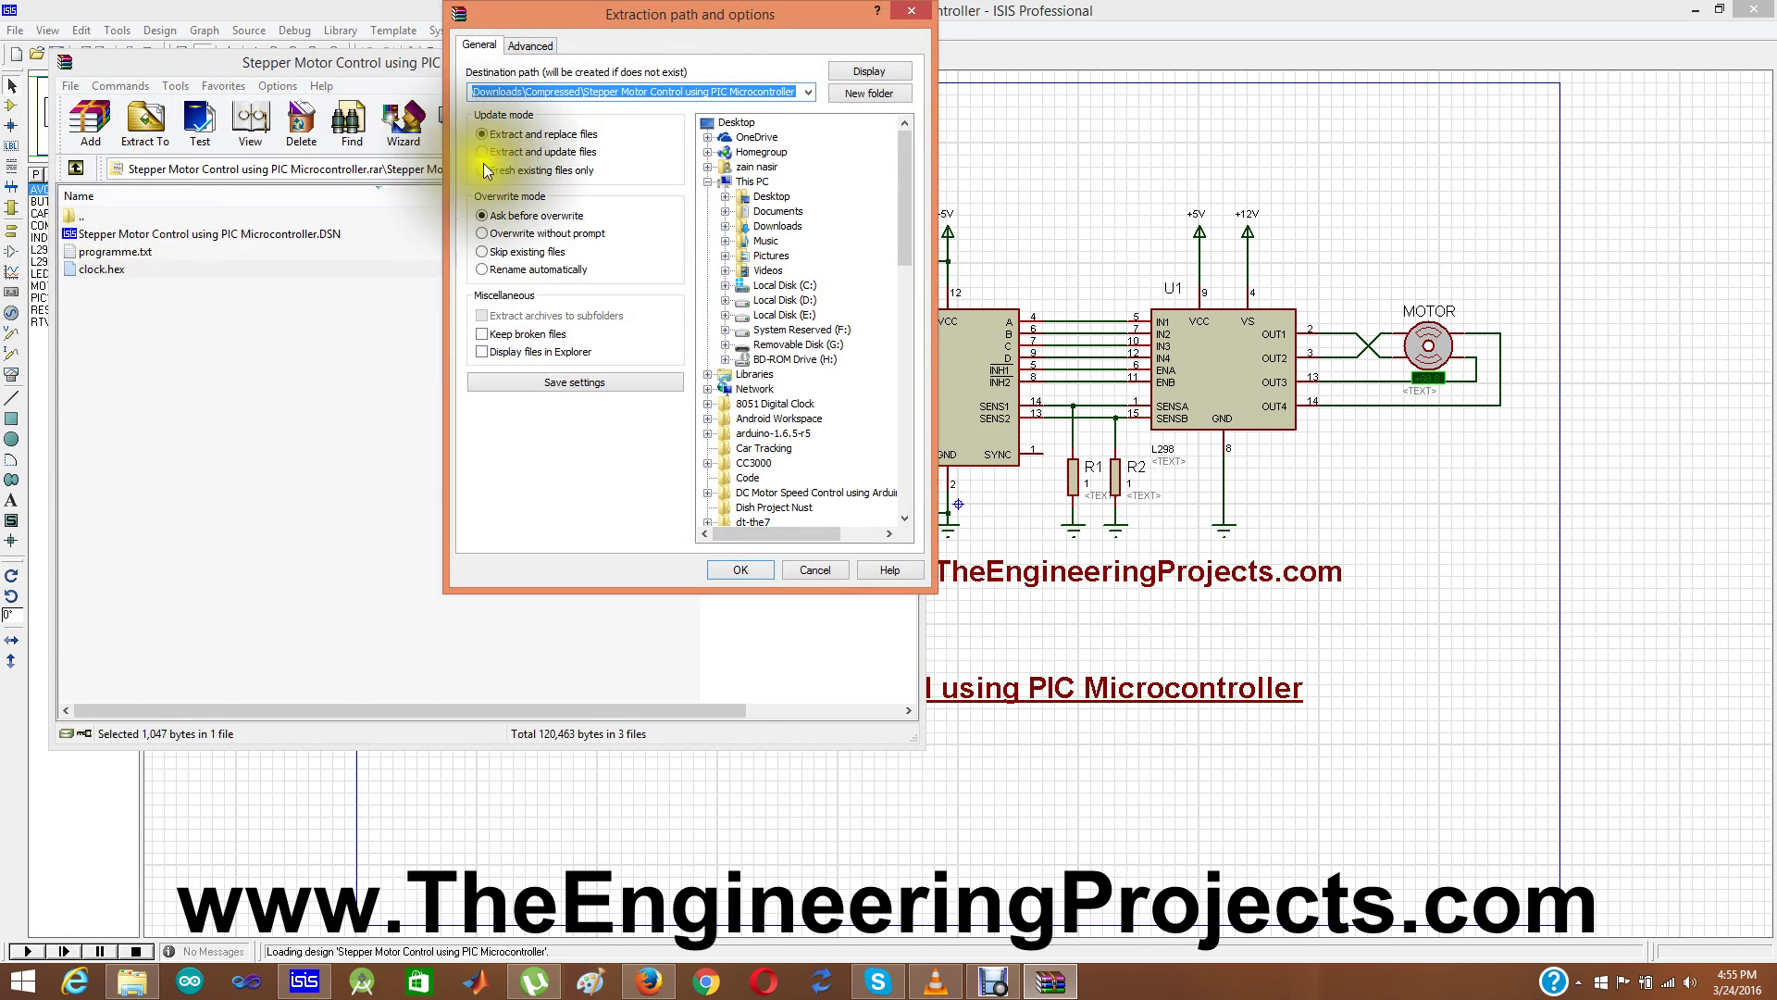
pyautogui.click(725, 123)
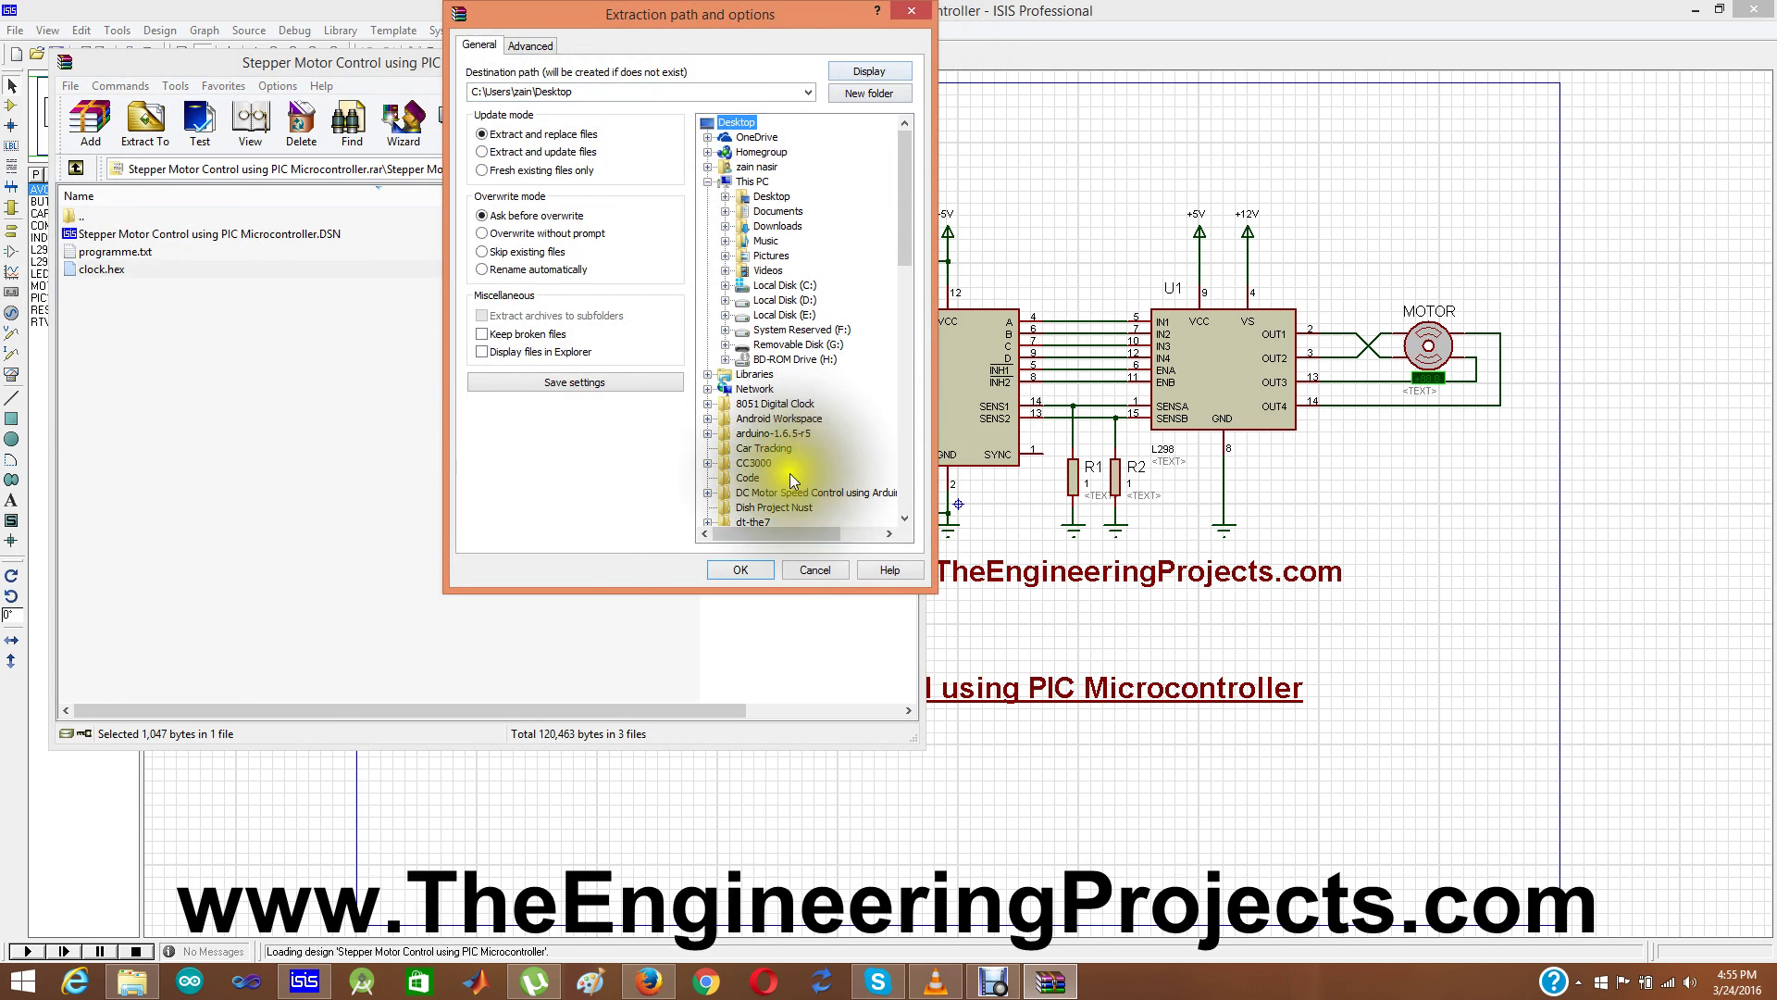
pyautogui.click(740, 570)
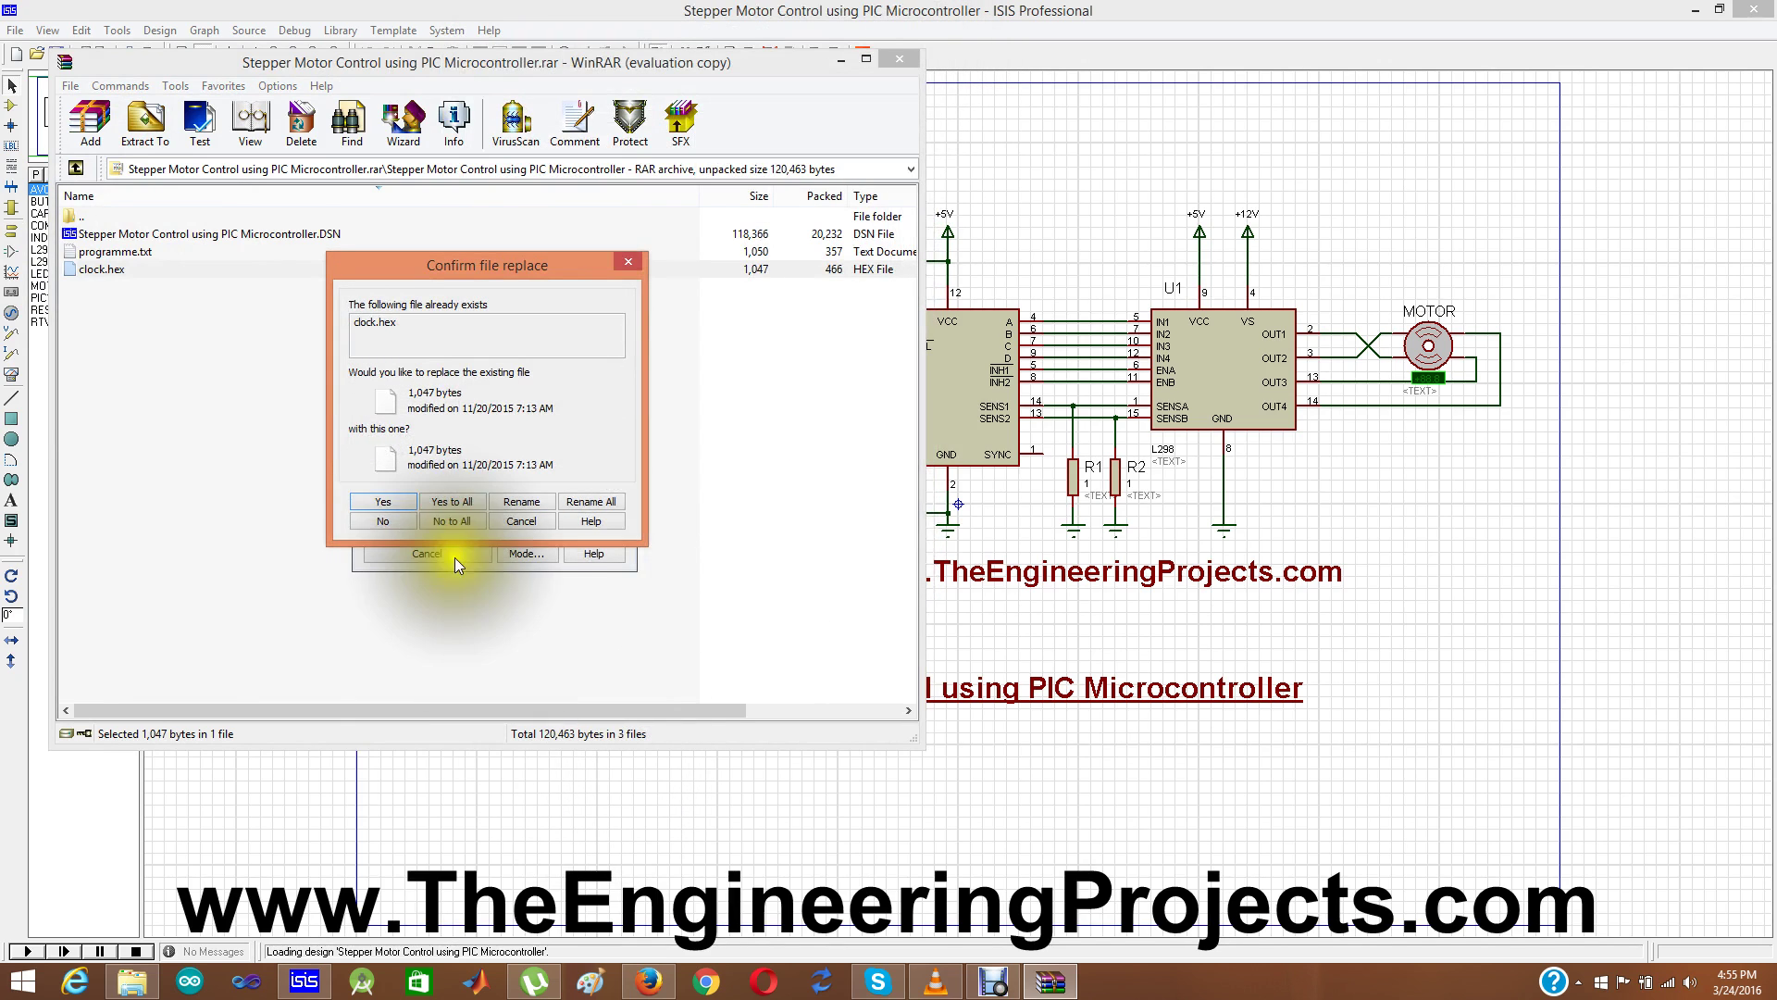
pyautogui.click(448, 502)
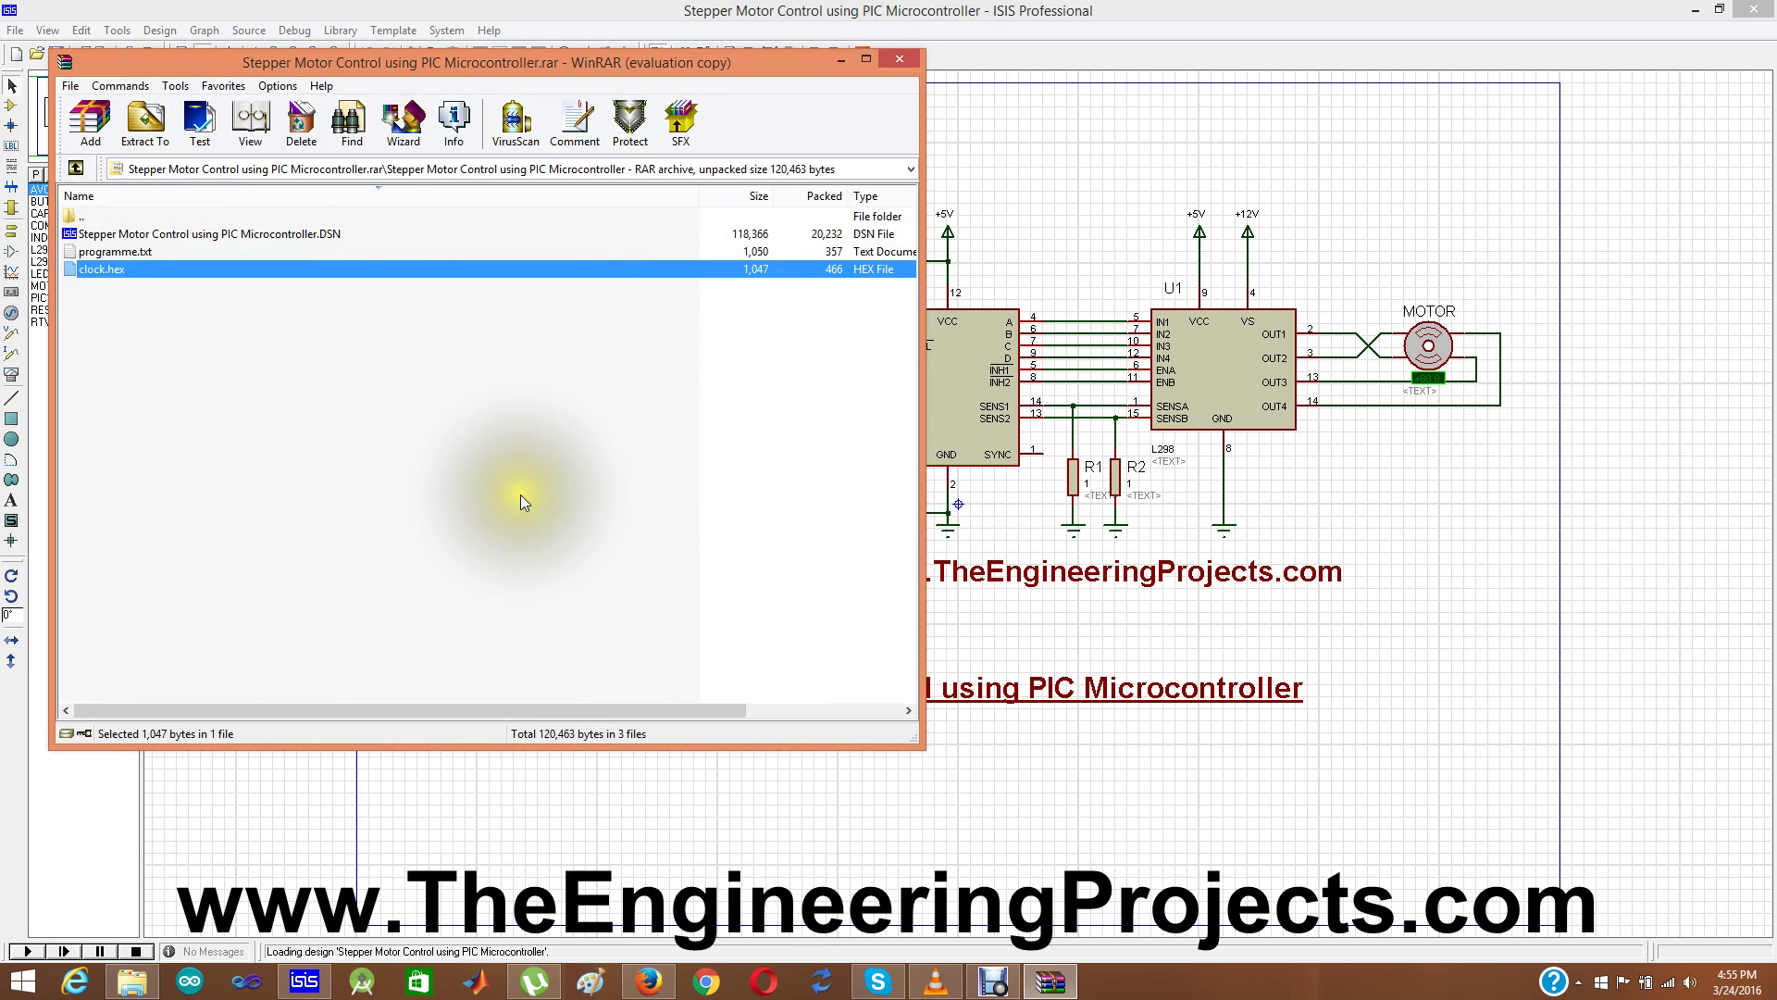
# In Proteus ISIS, assign clock.hex from the Desktop as the PIC16F877A's program file and run the simulation.
pyautogui.click(600, 826)
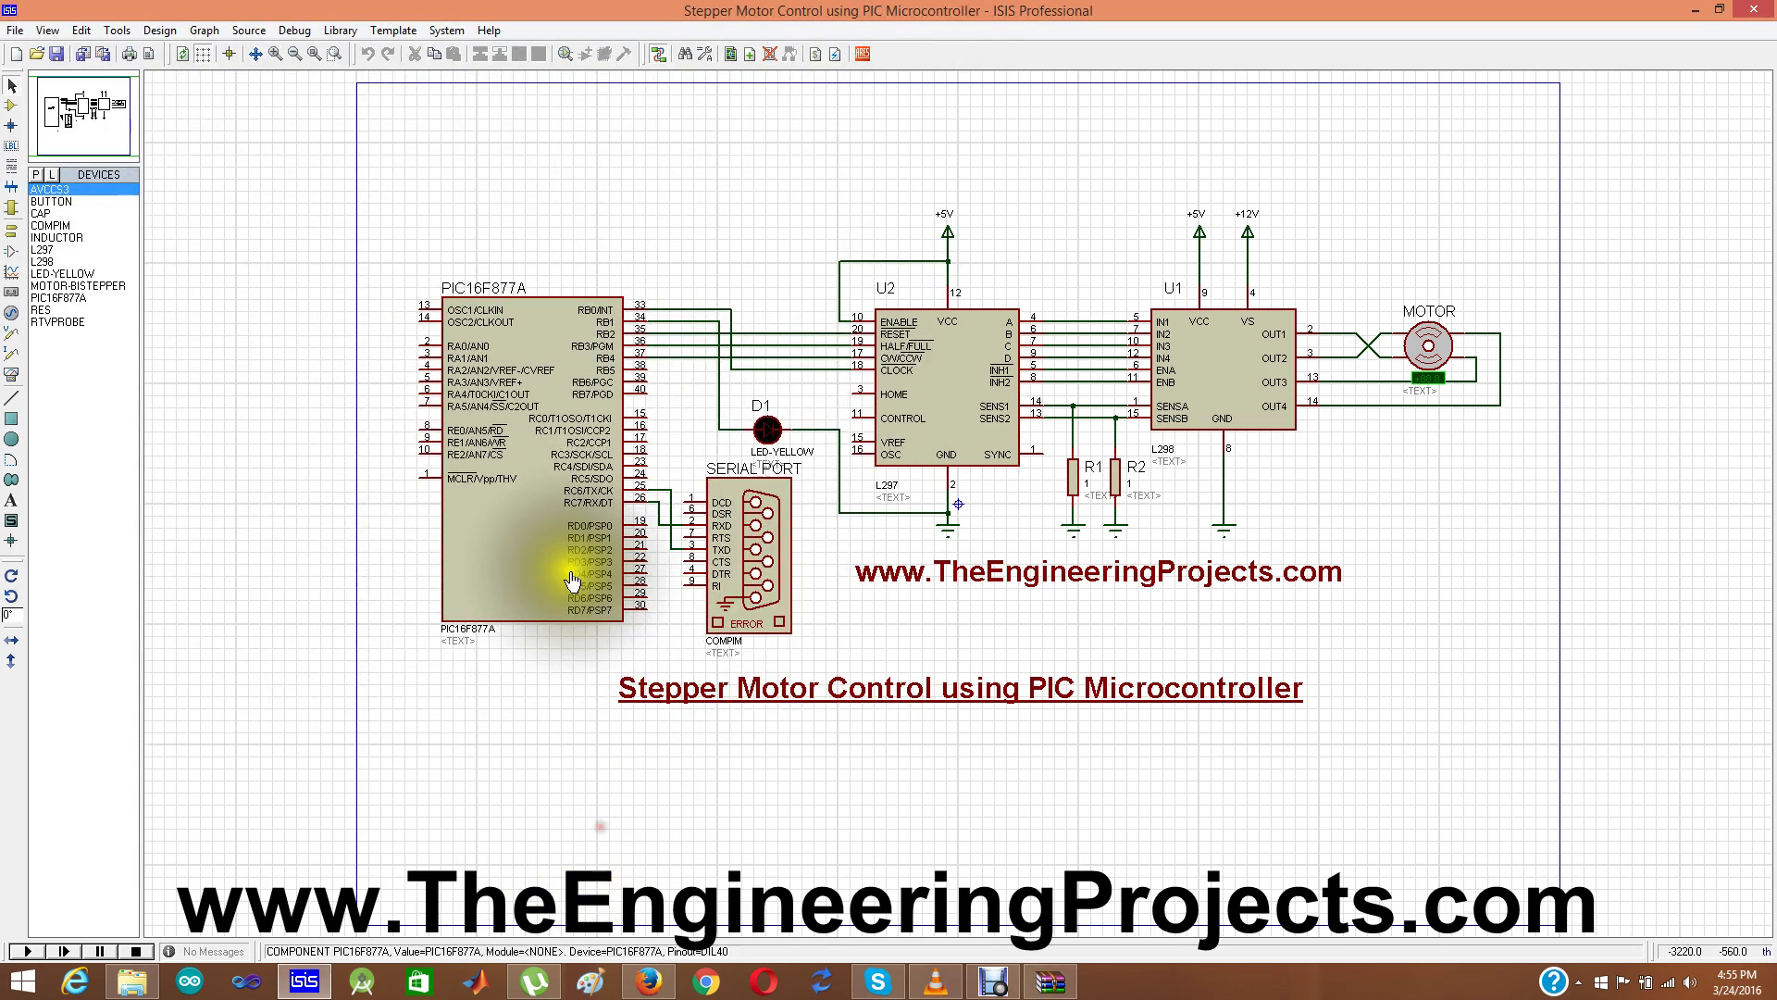
pyautogui.doubleClick(572, 581)
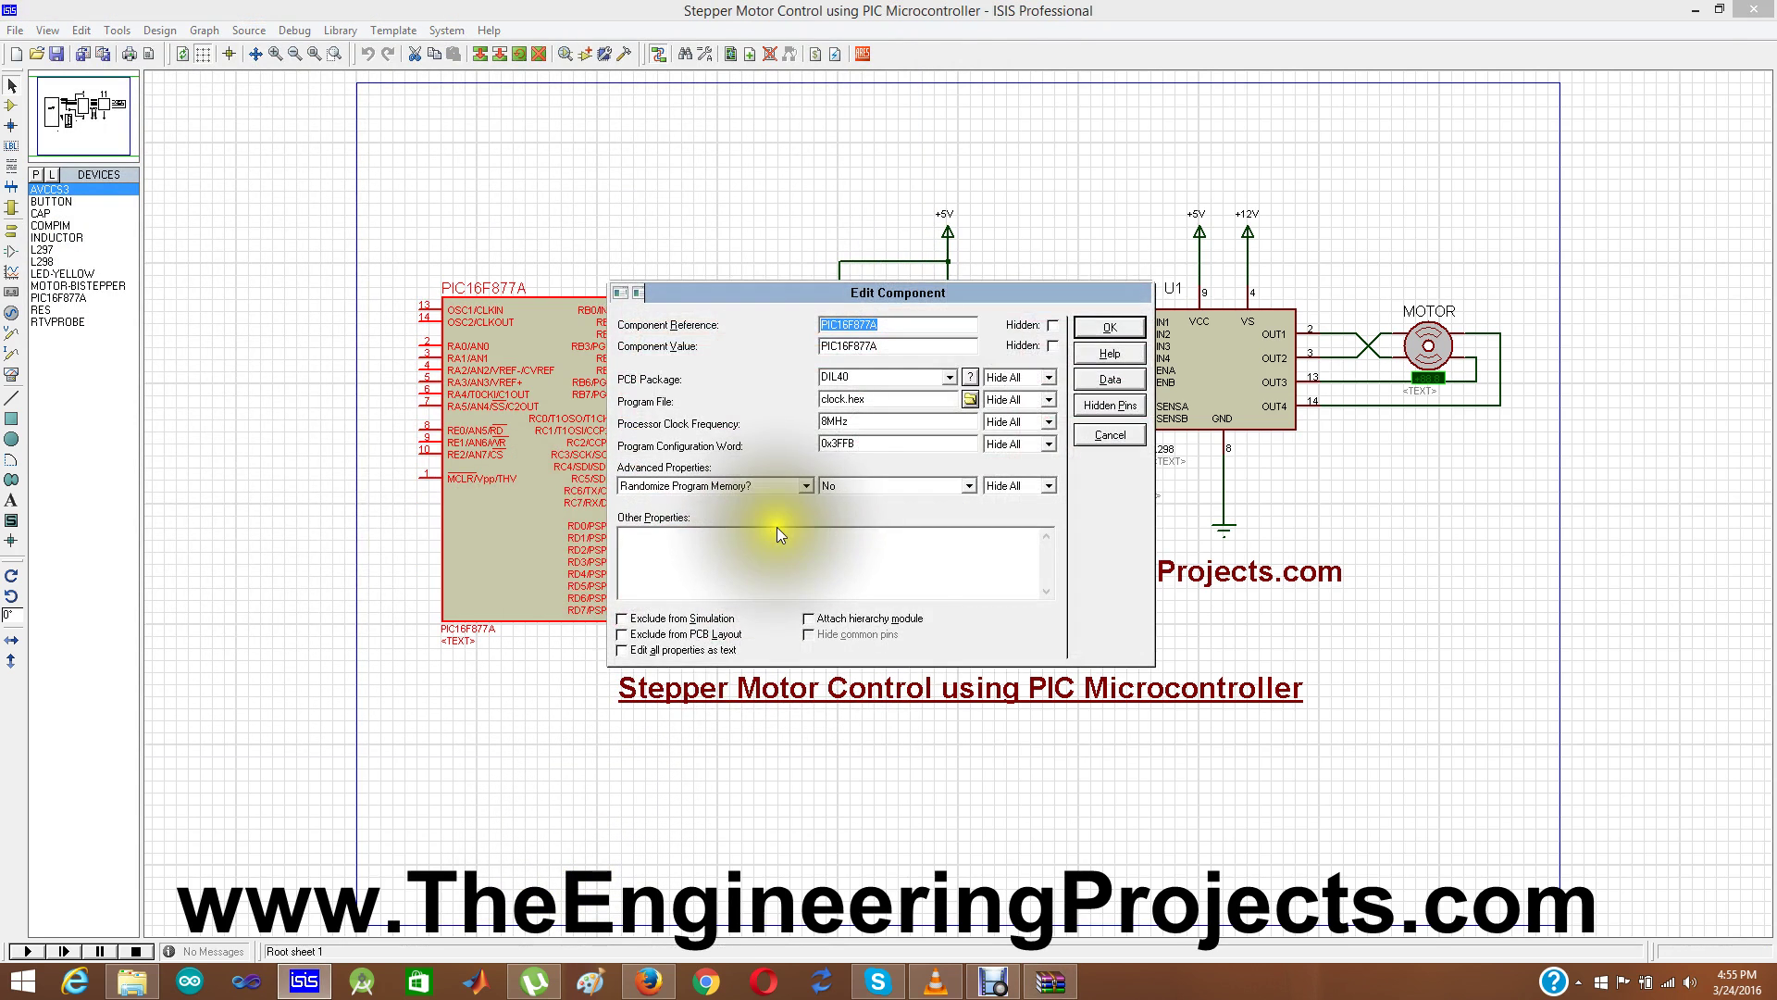
pyautogui.click(968, 398)
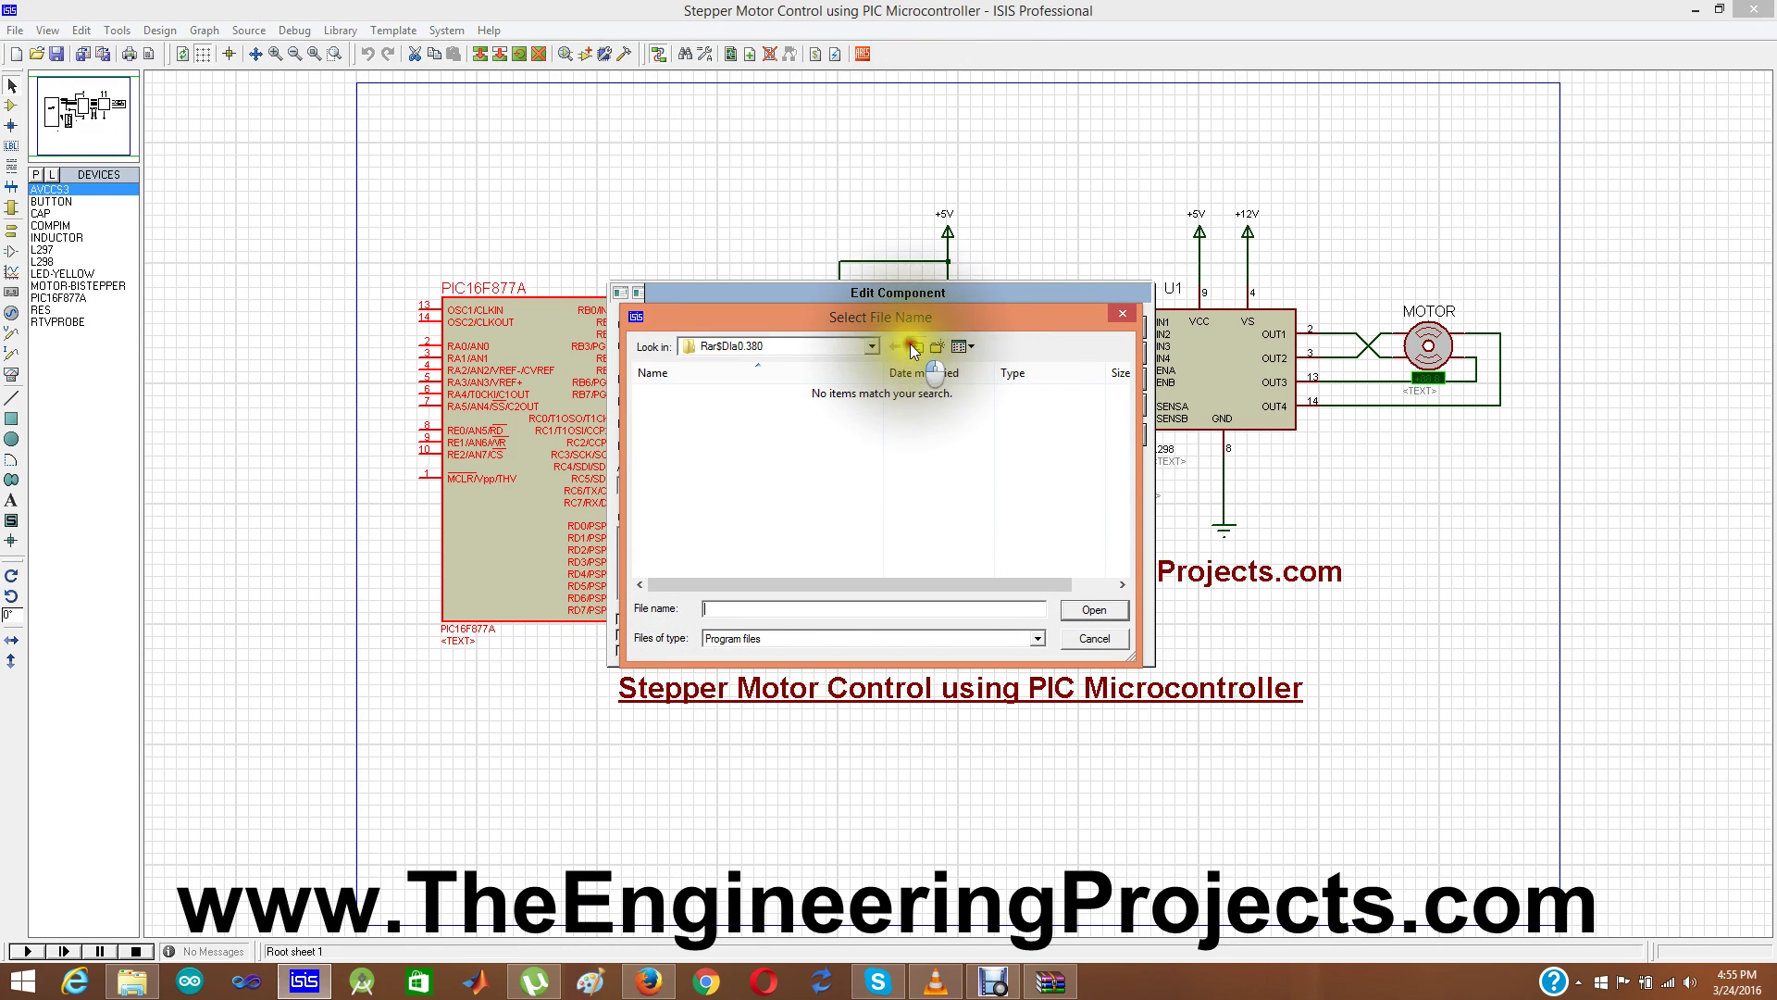
pyautogui.click(915, 347)
pyautogui.click(915, 347)
pyautogui.click(915, 347)
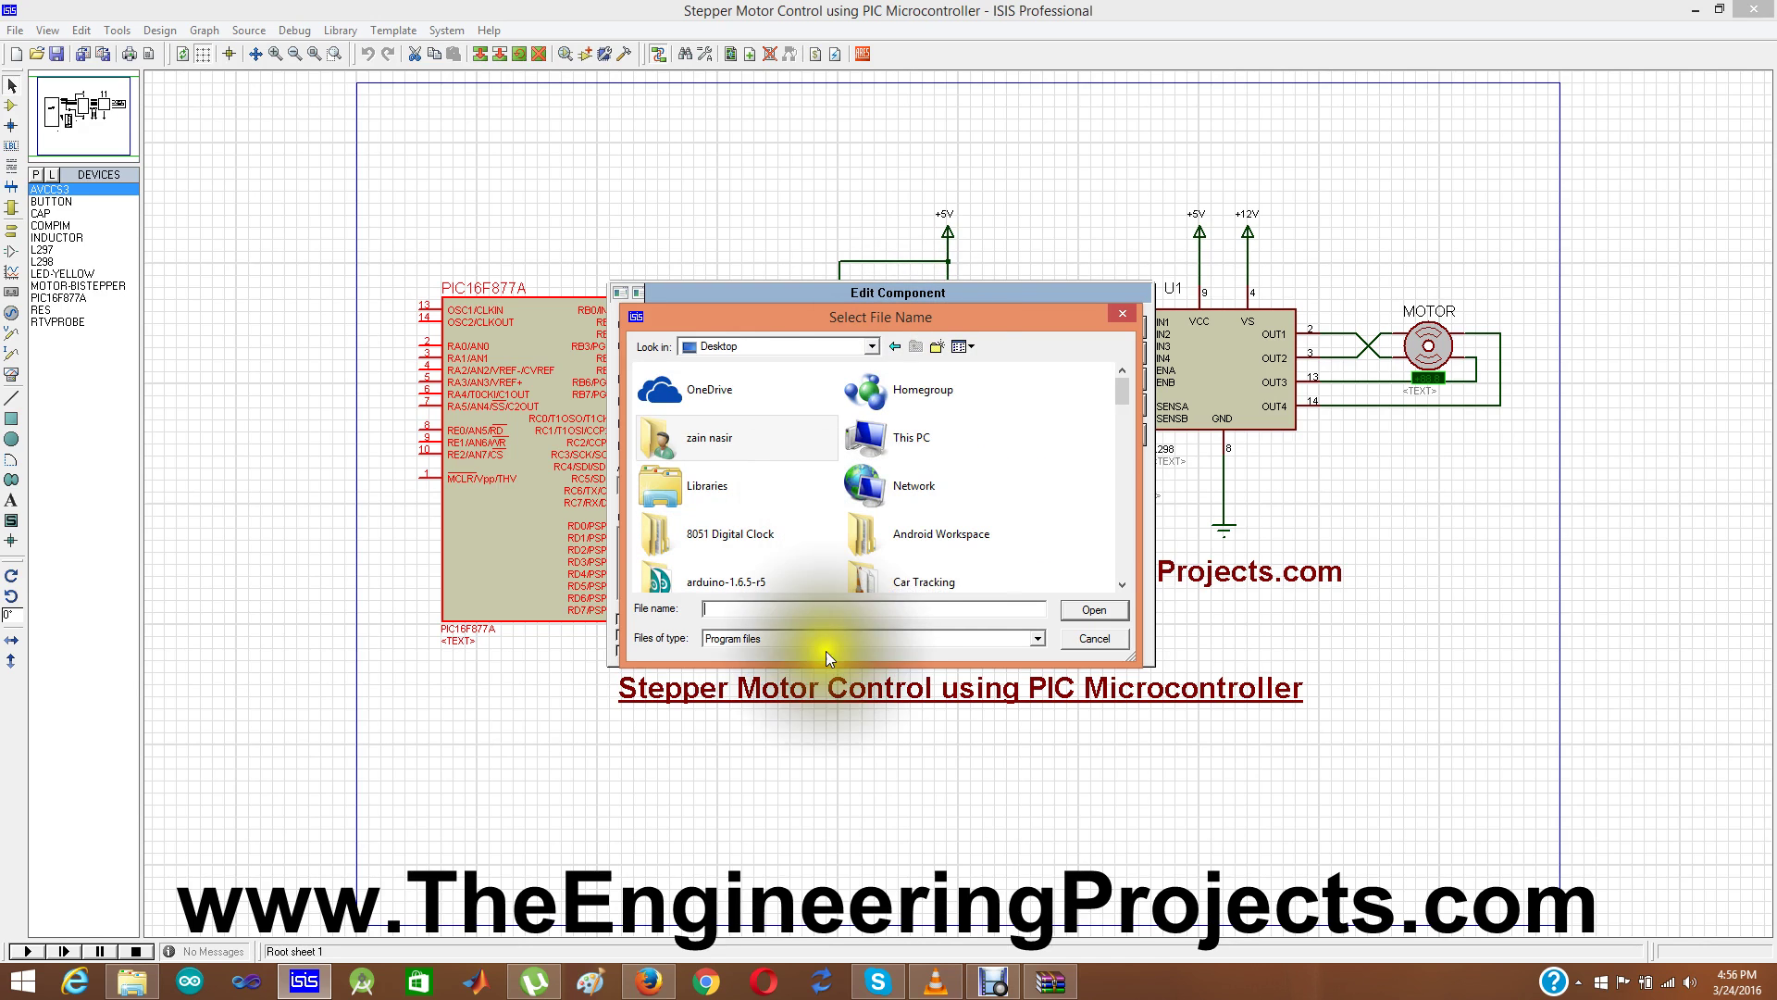
pyautogui.write('cloc')
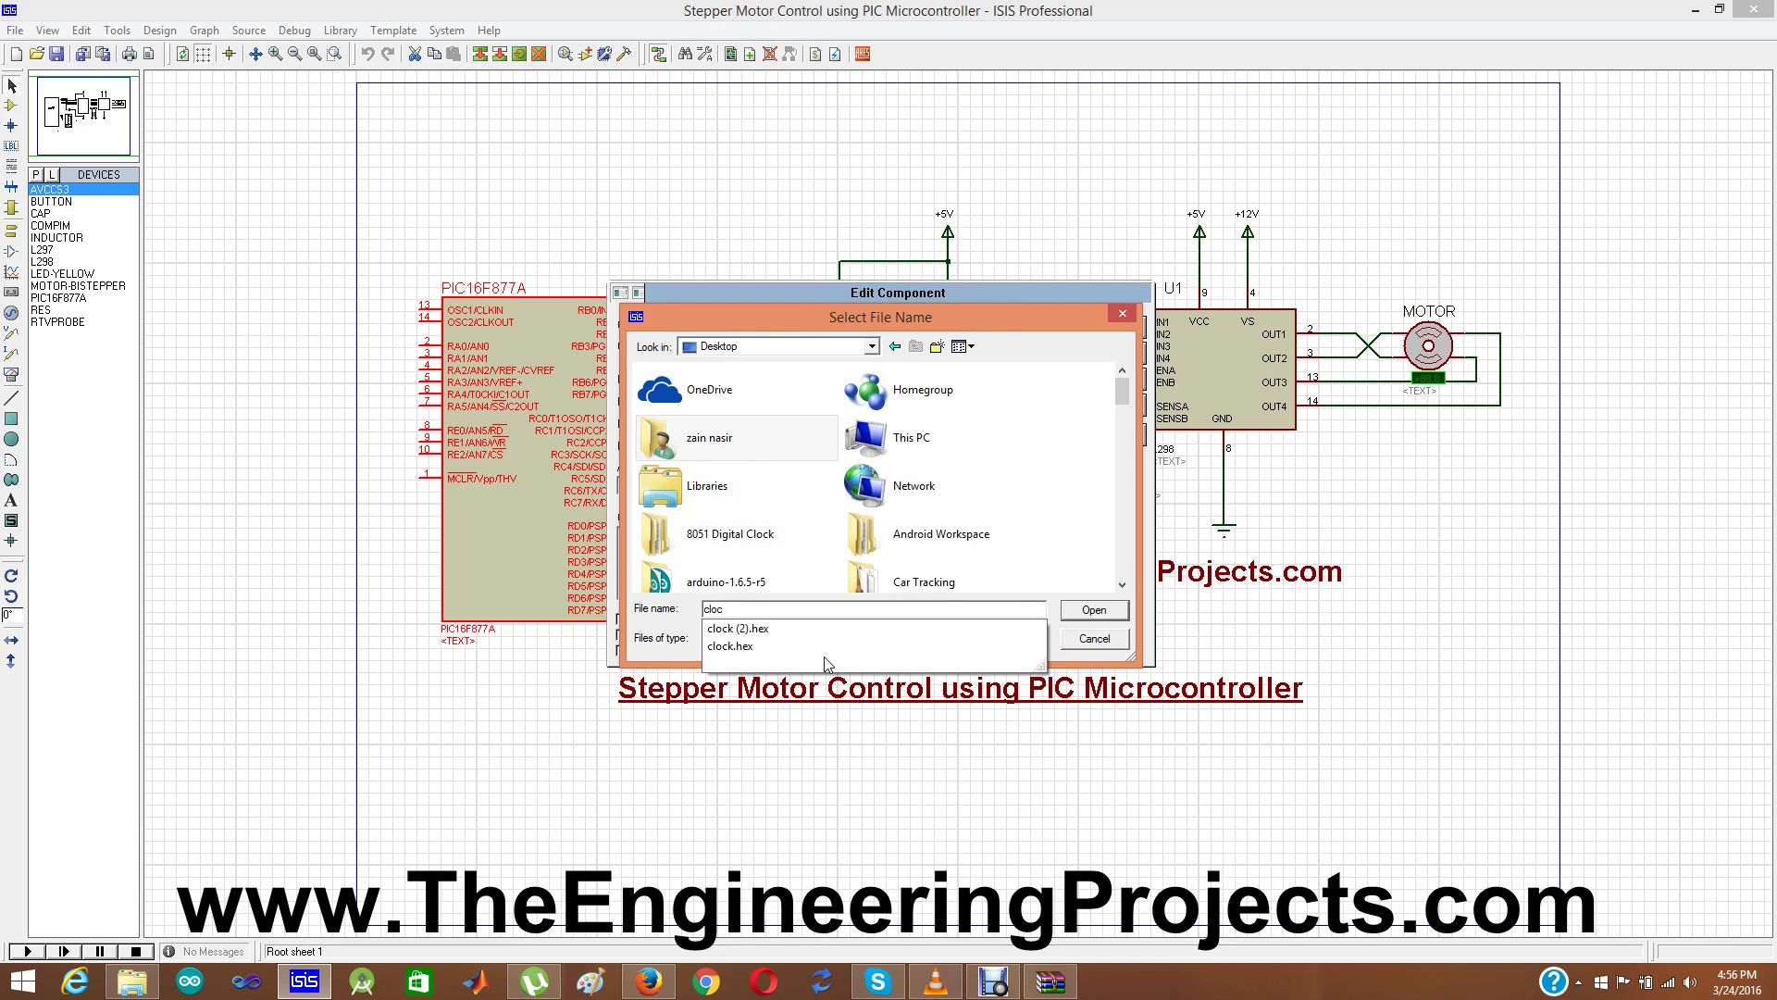
pyautogui.press('Down')
pyautogui.press('Down')
pyautogui.press('Return')
pyautogui.press('Return')
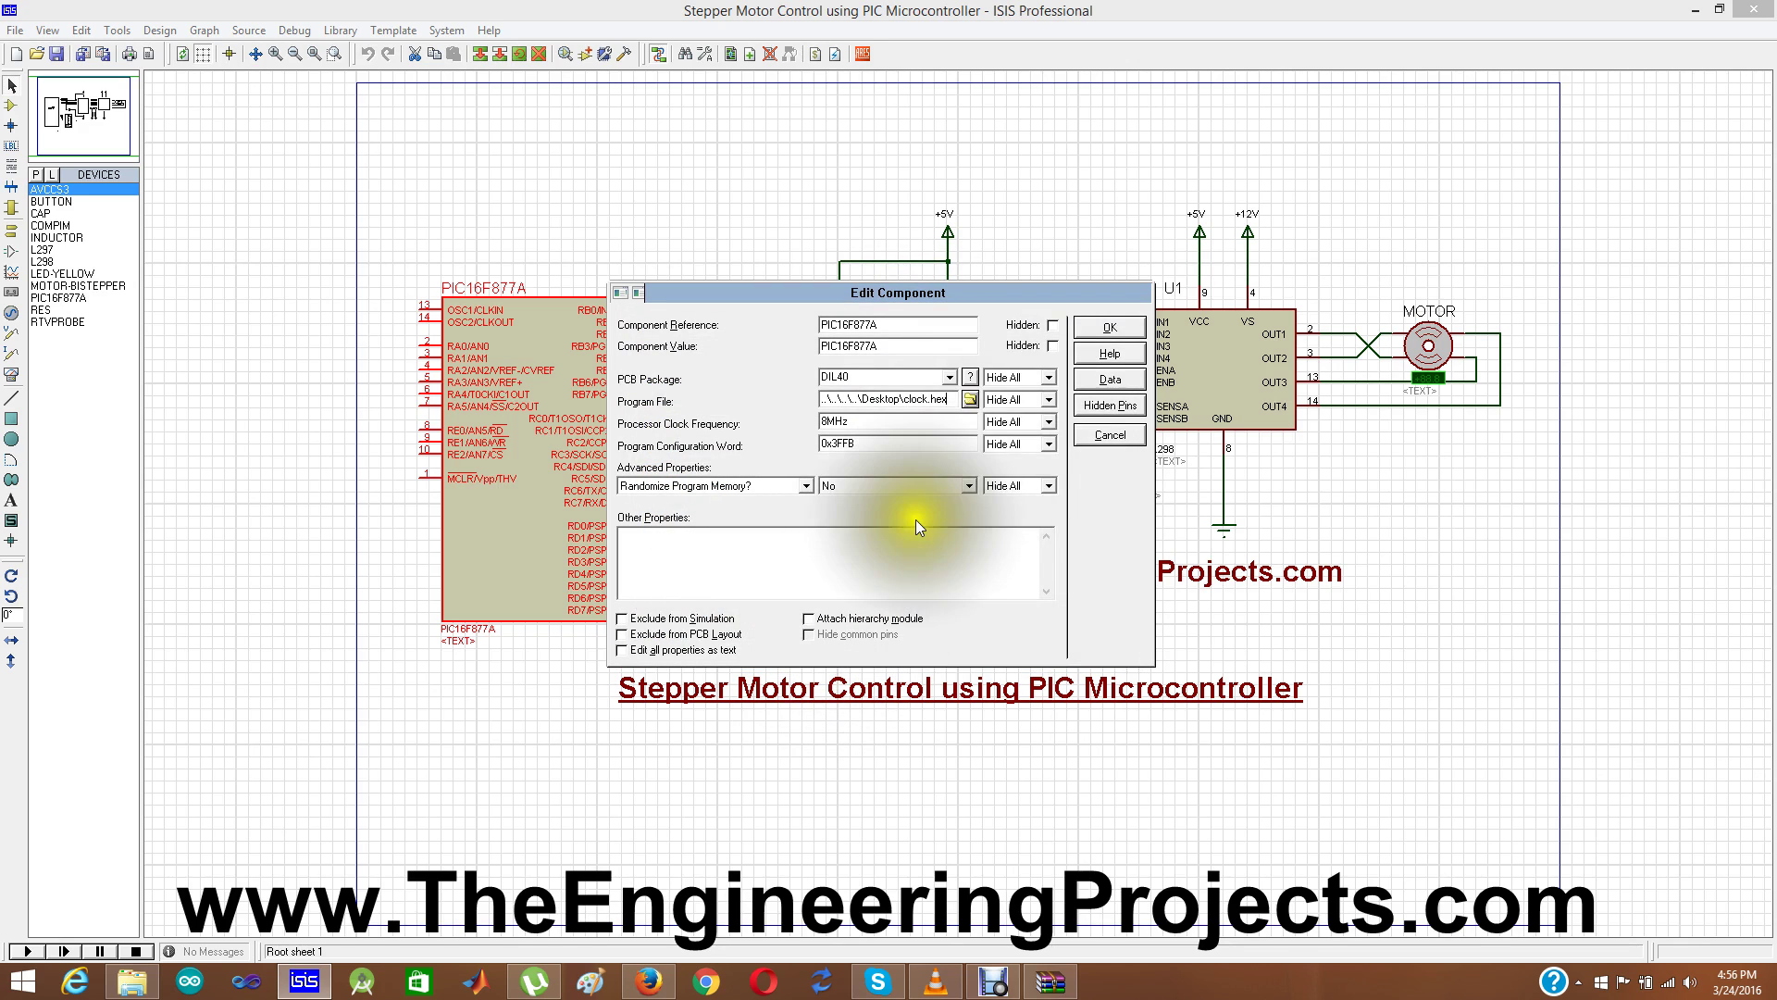
pyautogui.click(1109, 325)
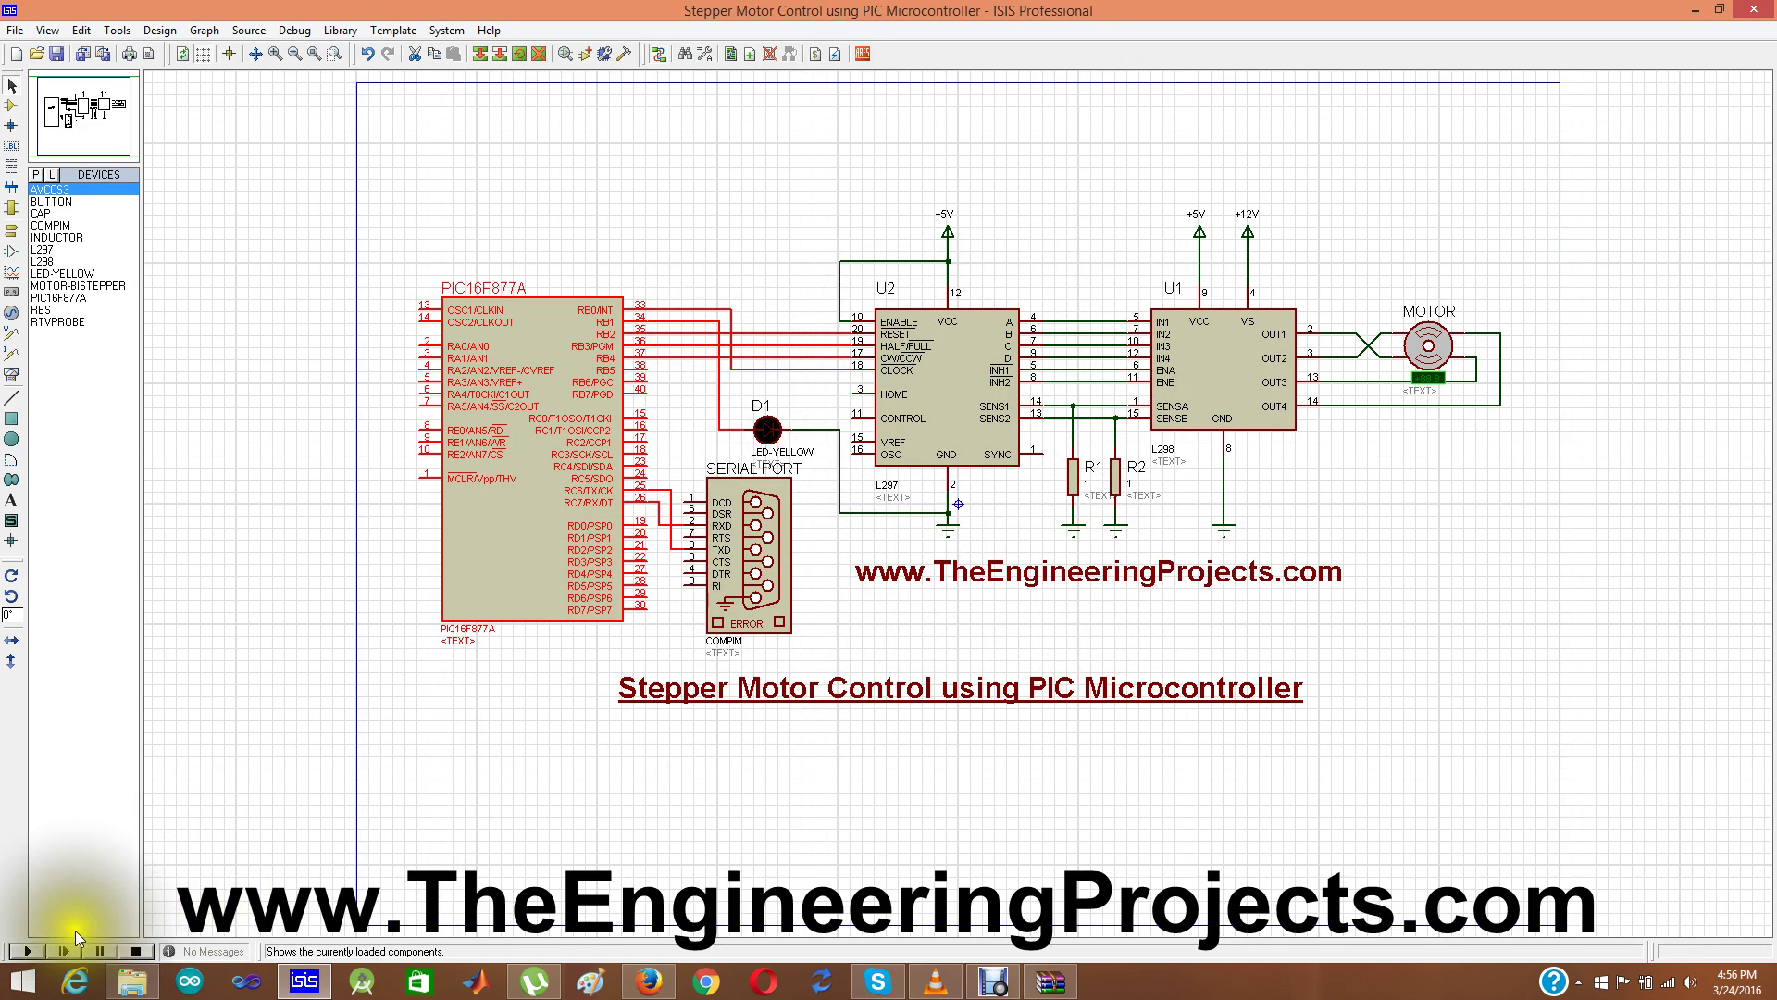
pyautogui.click(28, 951)
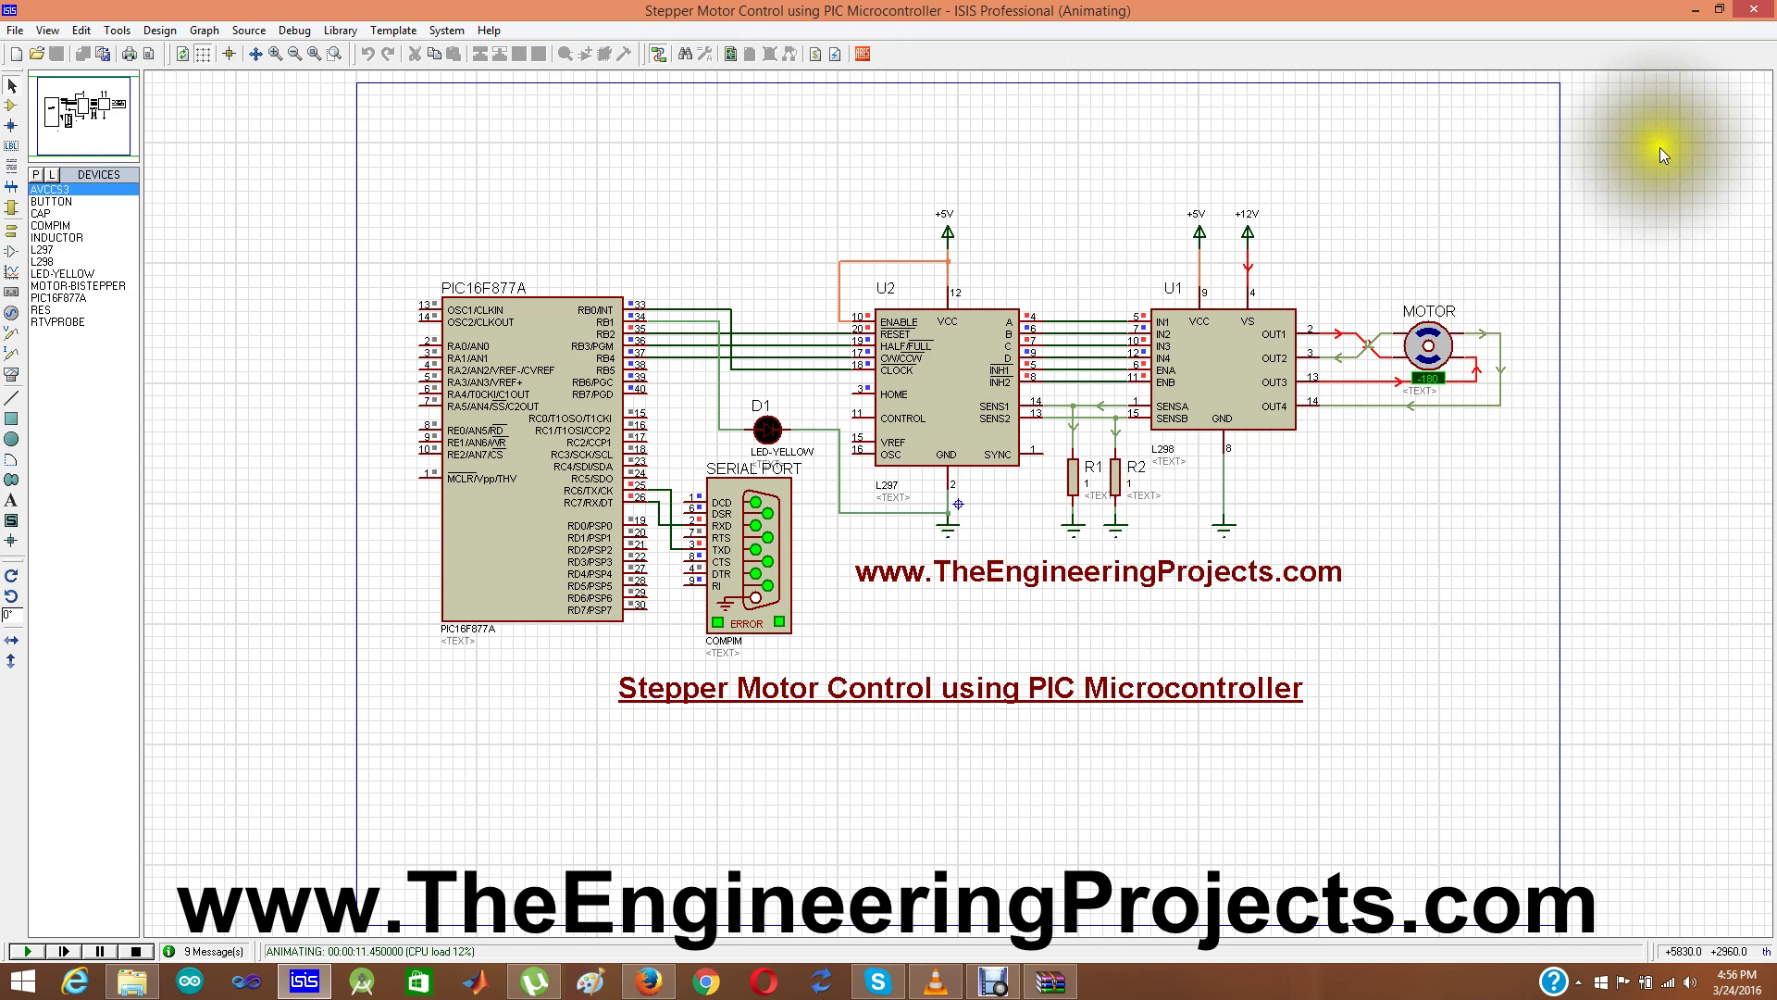
# Open Configure Virtual Serial Port Driver from the system search, inspect the virtual COM1 and COM2 pair, and close it.
pyautogui.moveTo(1773, 5)
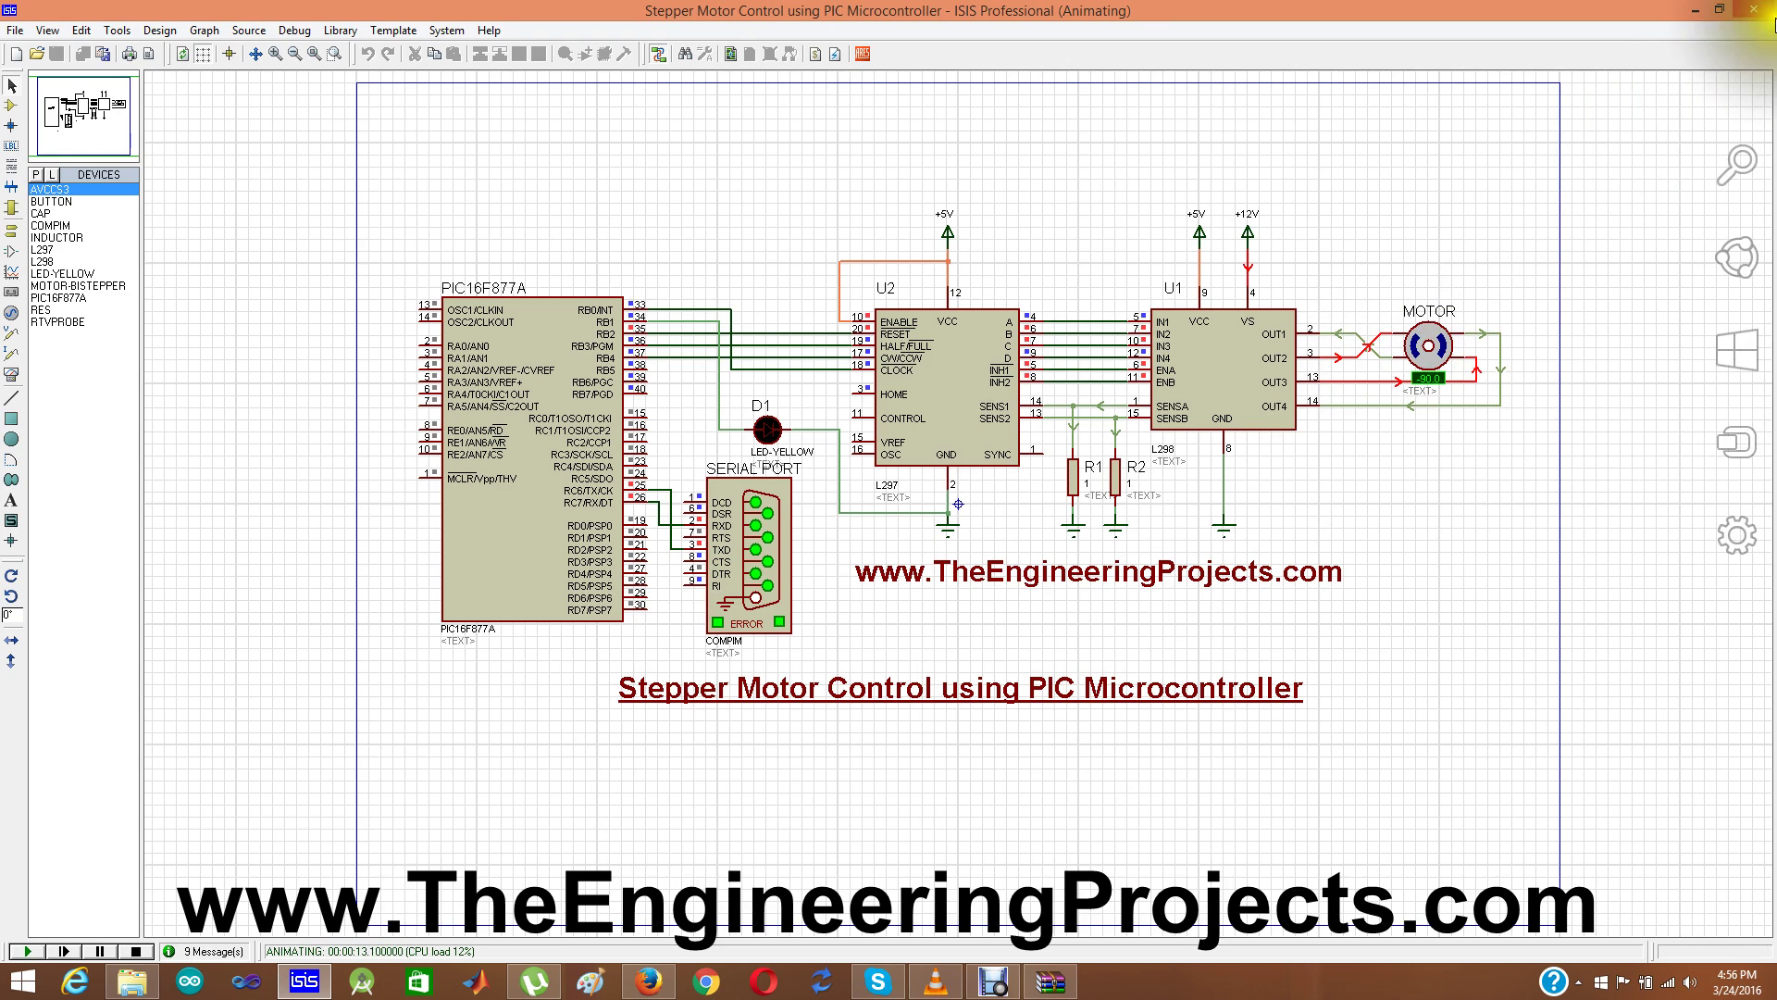
pyautogui.click(1737, 185)
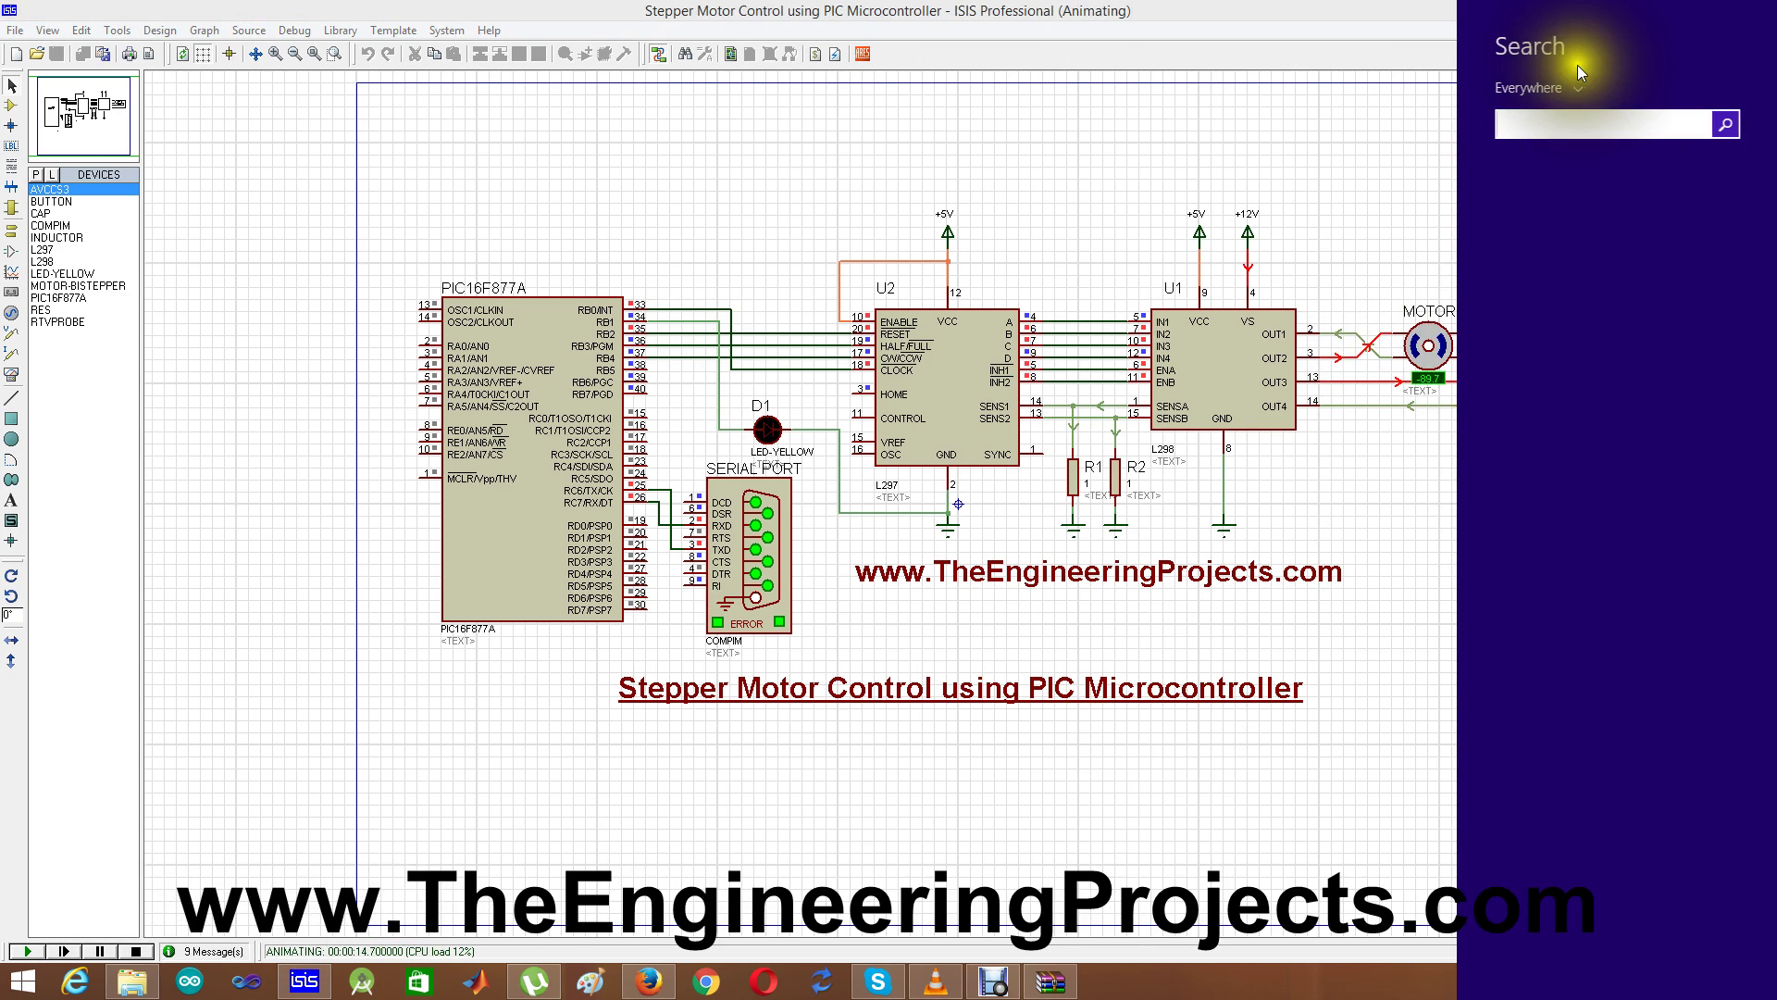
pyautogui.write('virtual Serial Port Driver')
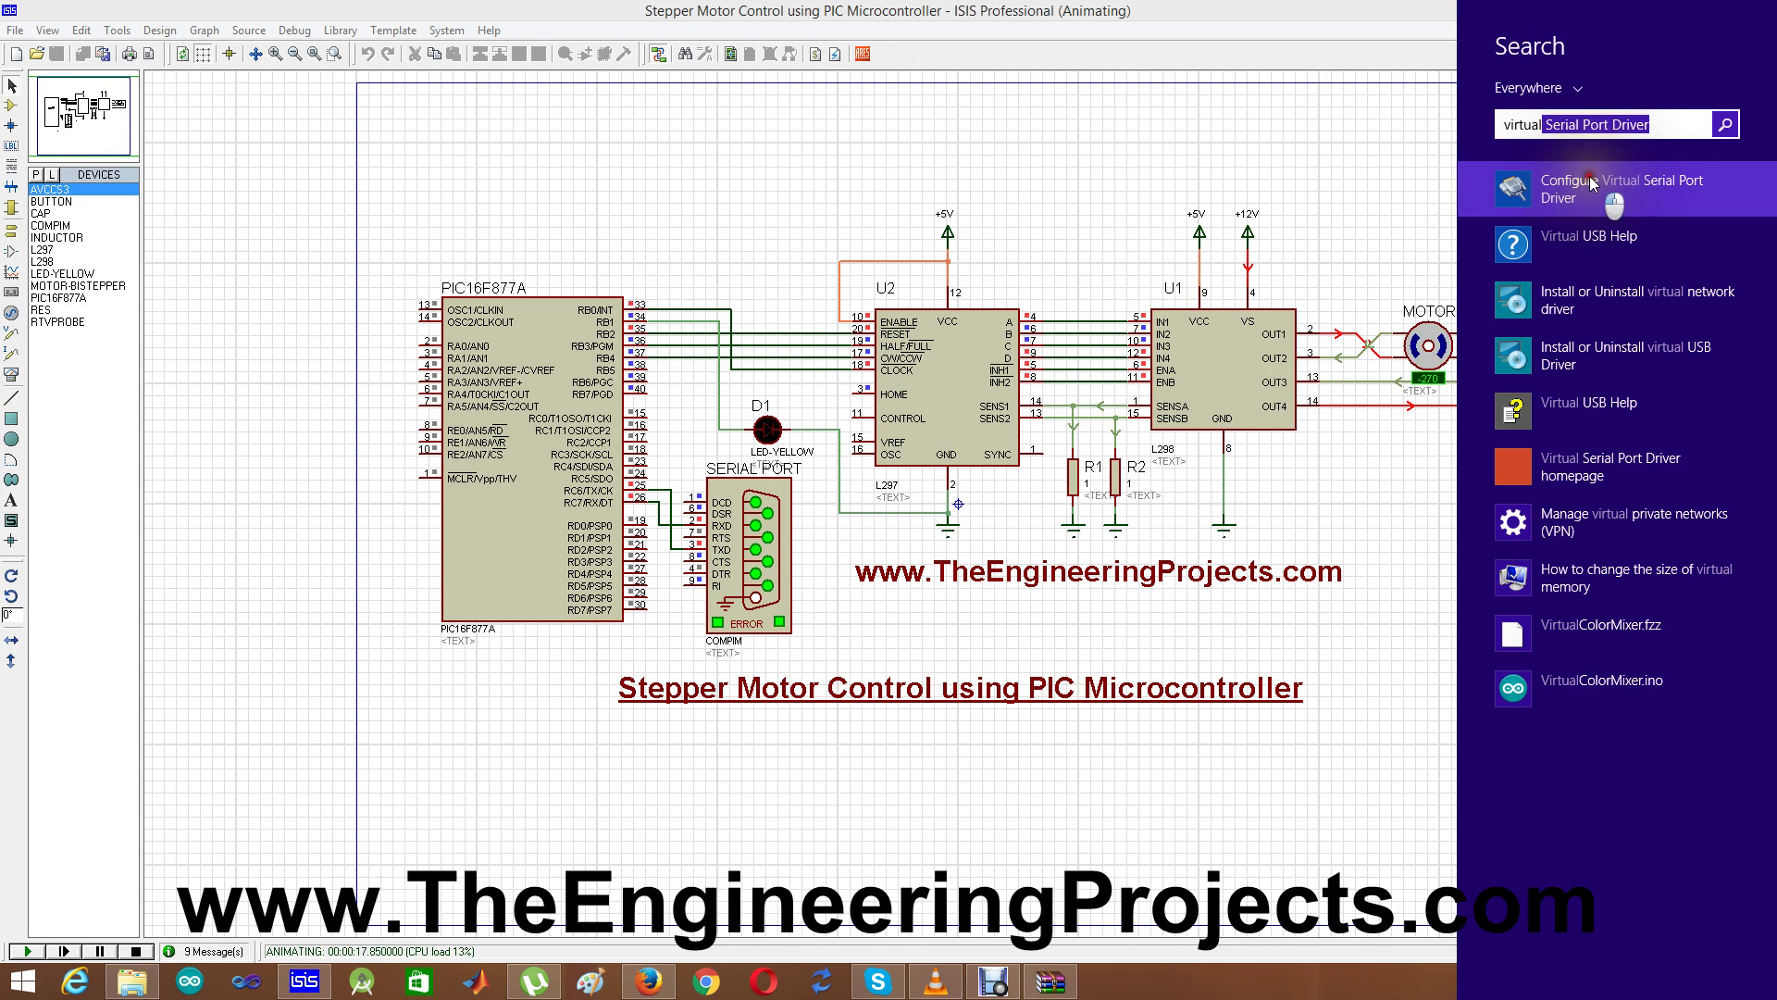
pyautogui.click(1590, 176)
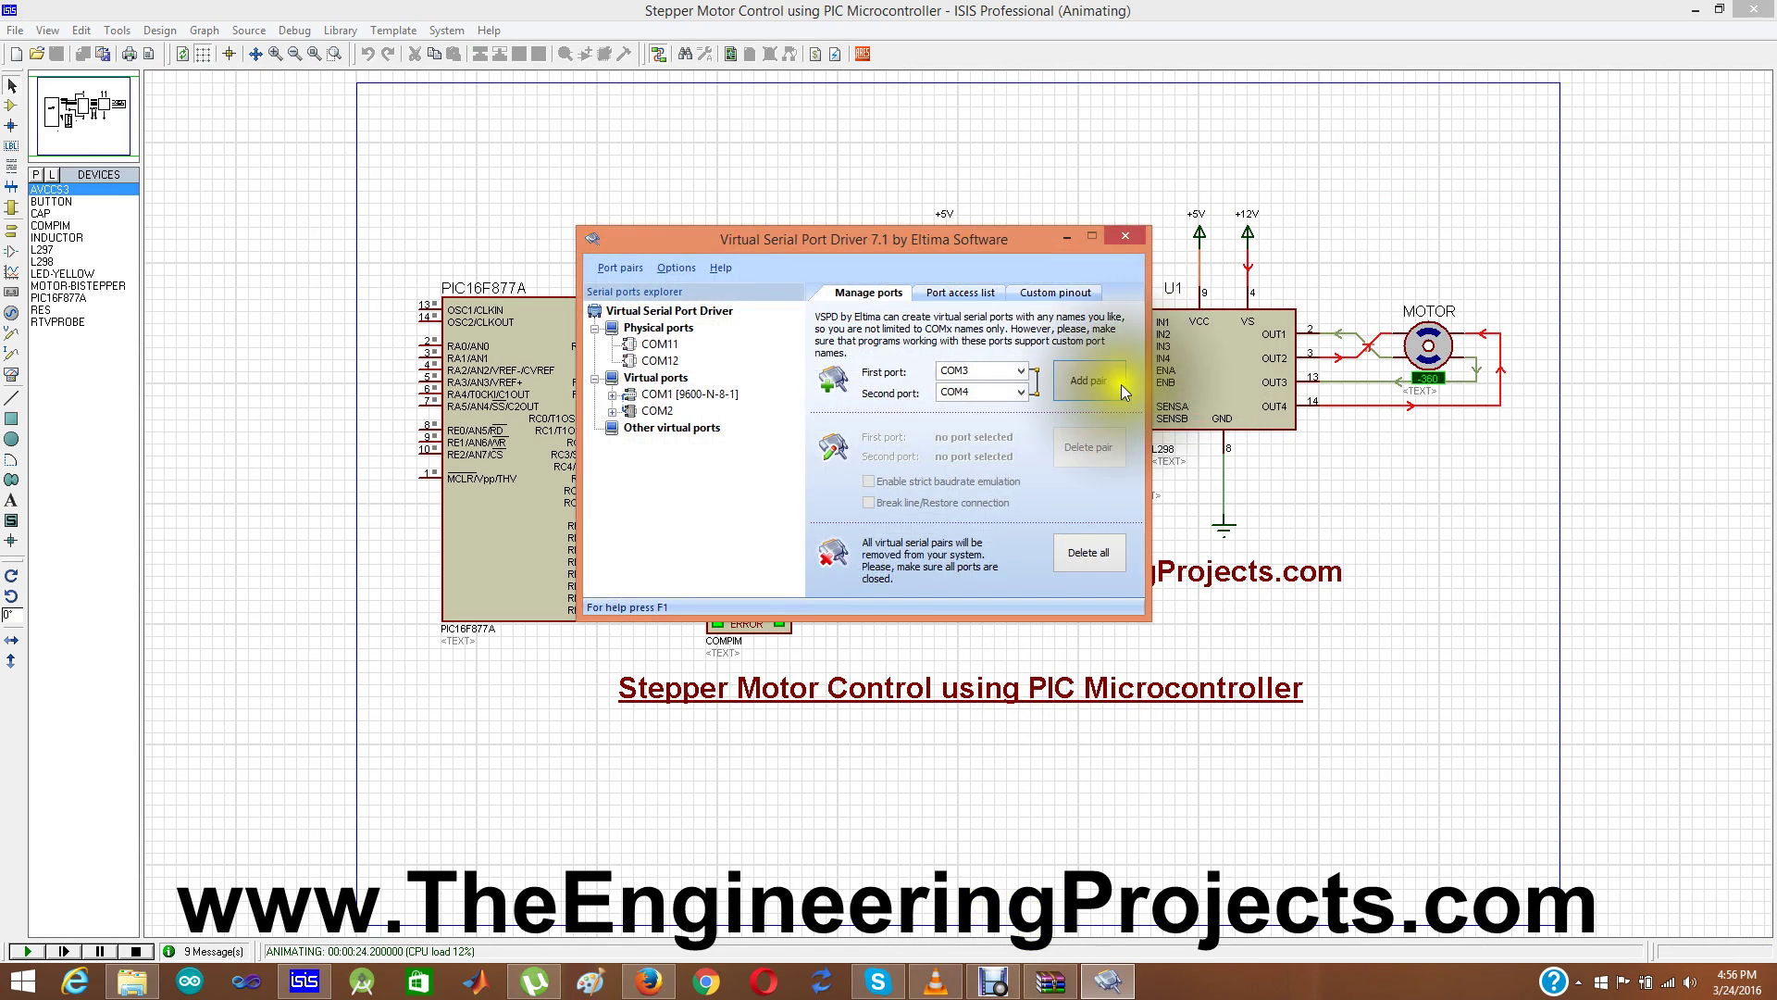
pyautogui.click(663, 394)
pyautogui.click(657, 410)
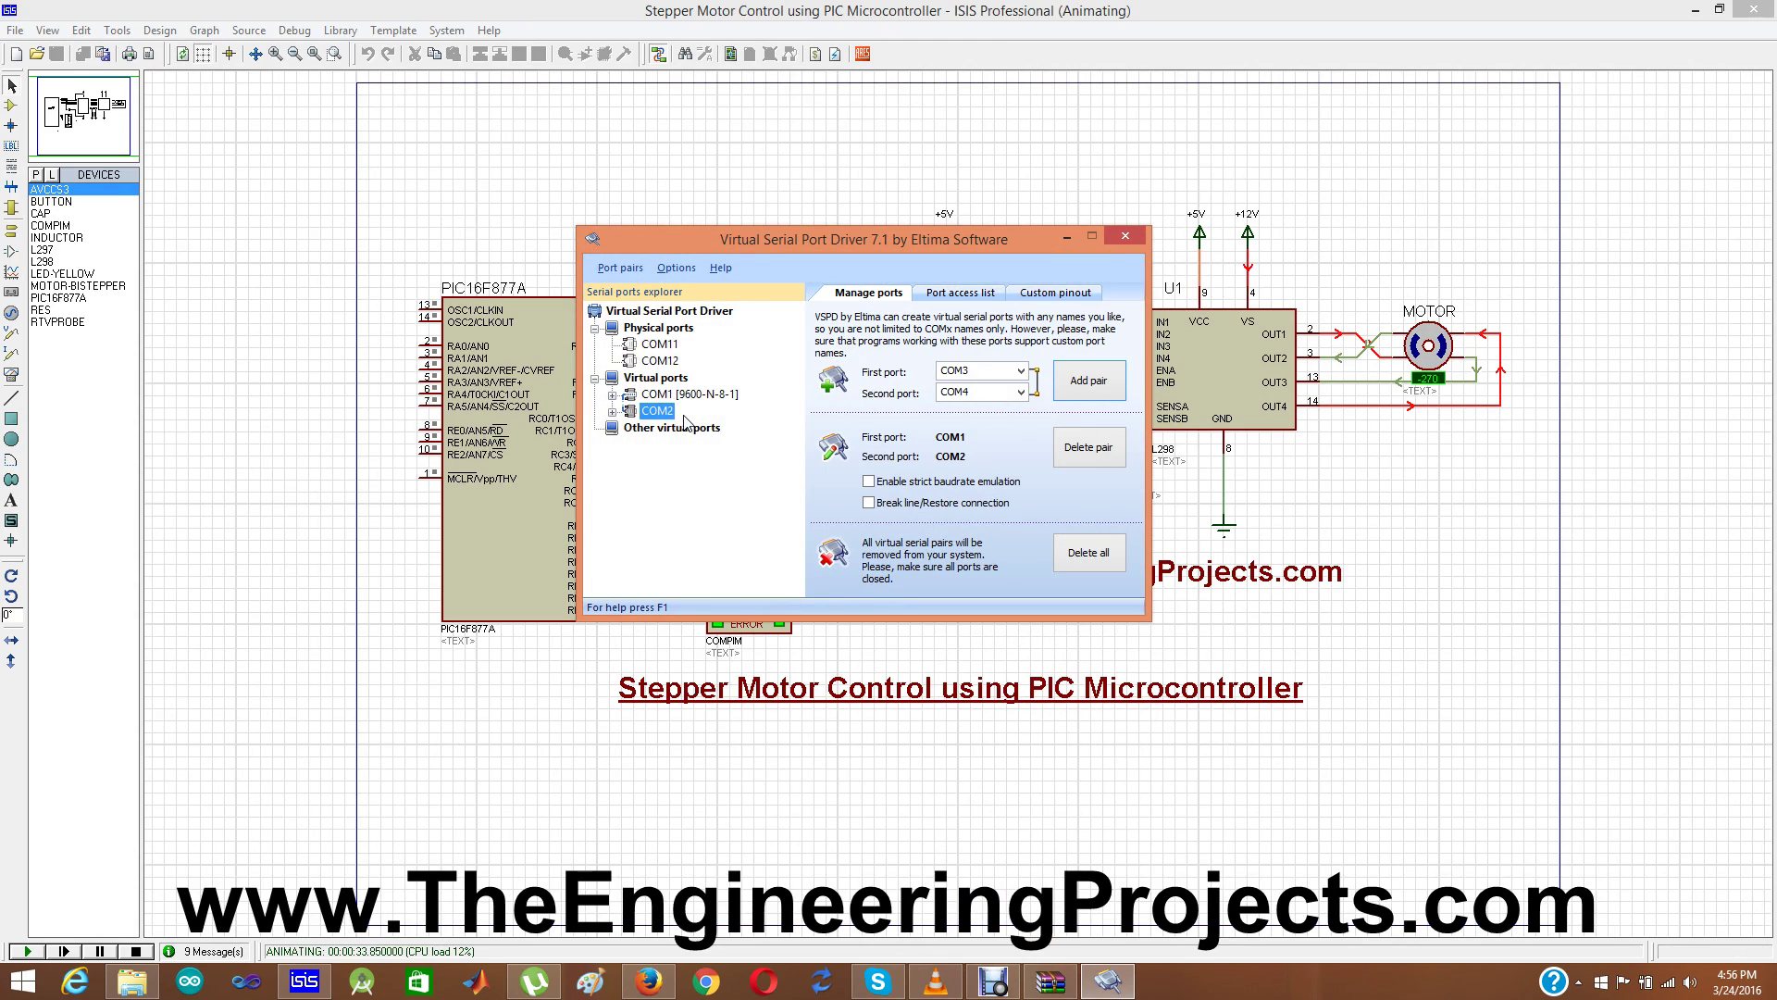
pyautogui.click(1122, 237)
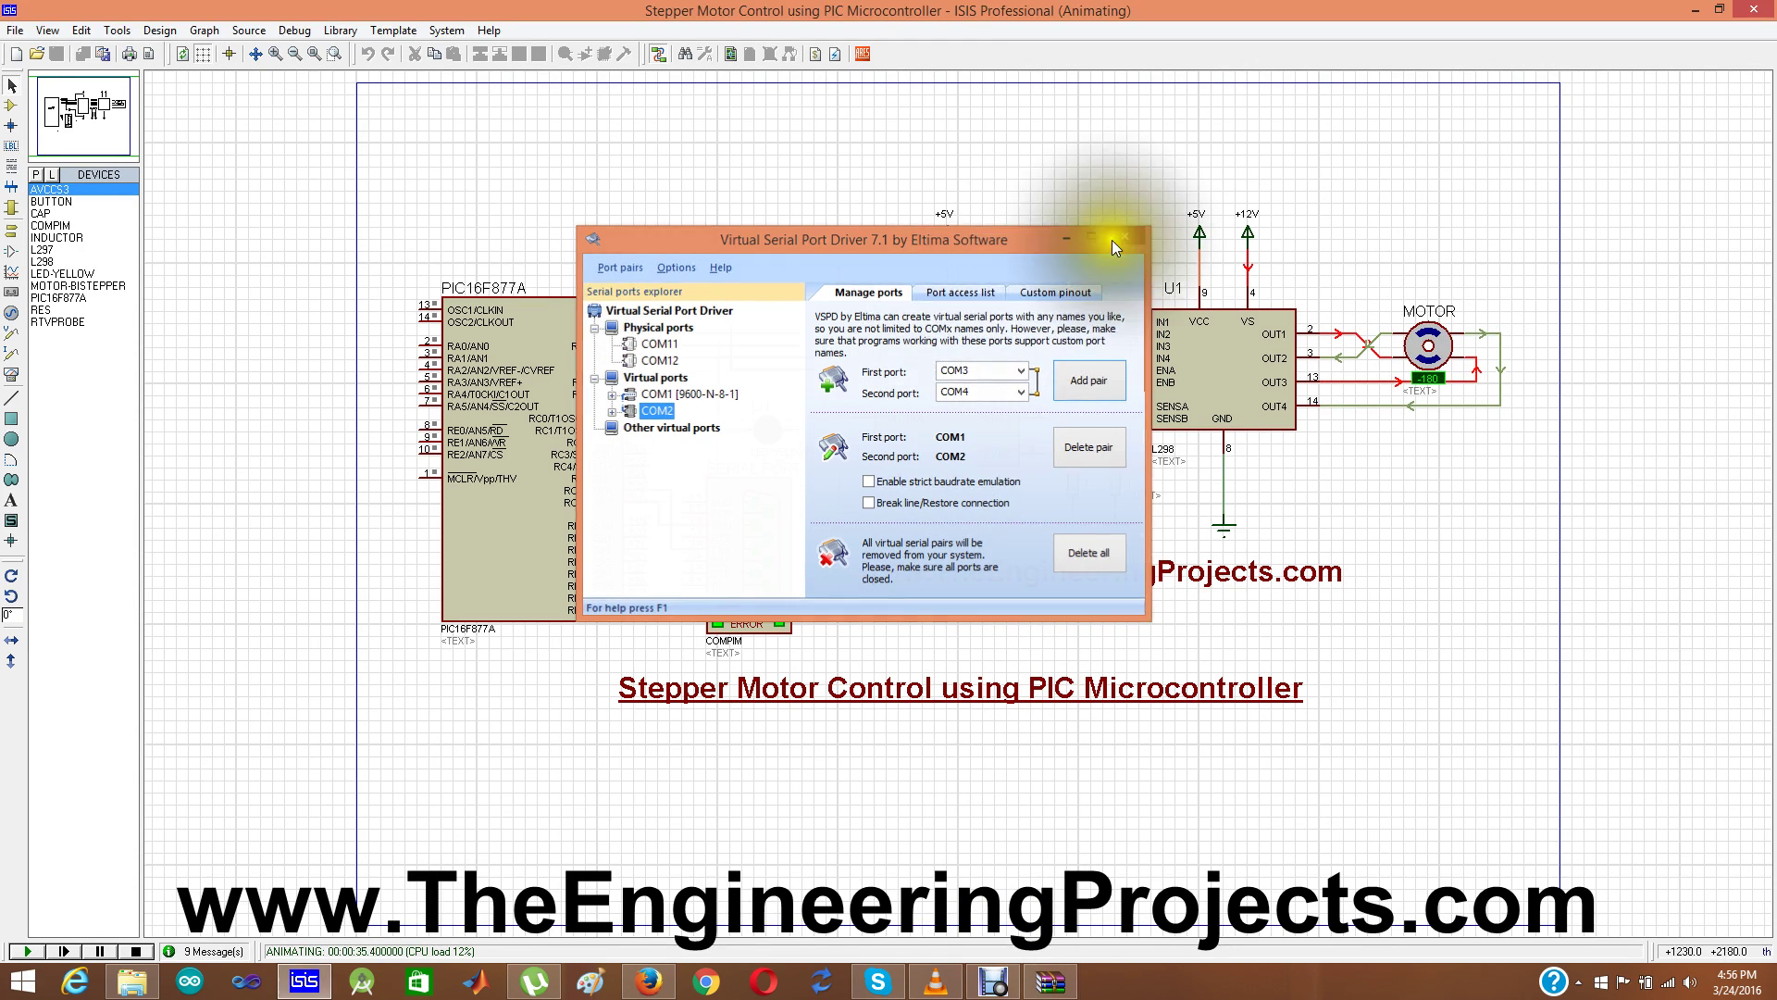
# Stop the simulation and check the port and baud rate settings of the COMPIM serial port component.
pyautogui.click(135, 952)
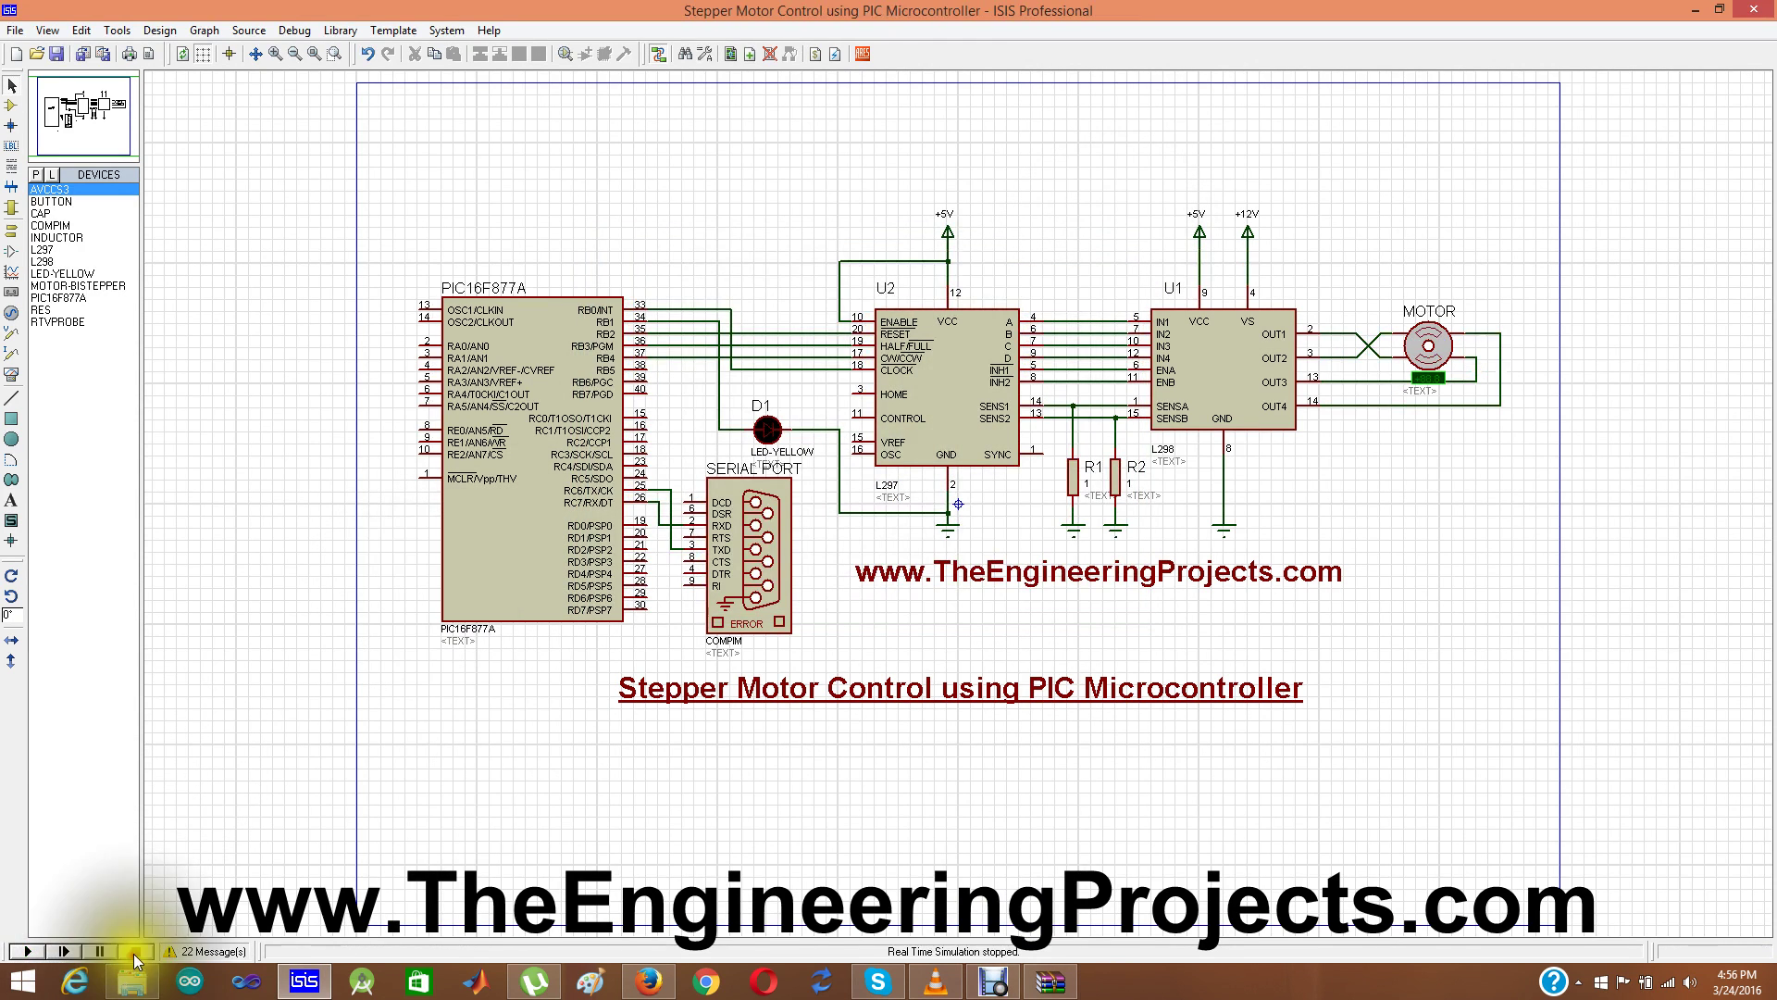
pyautogui.doubleClick(756, 539)
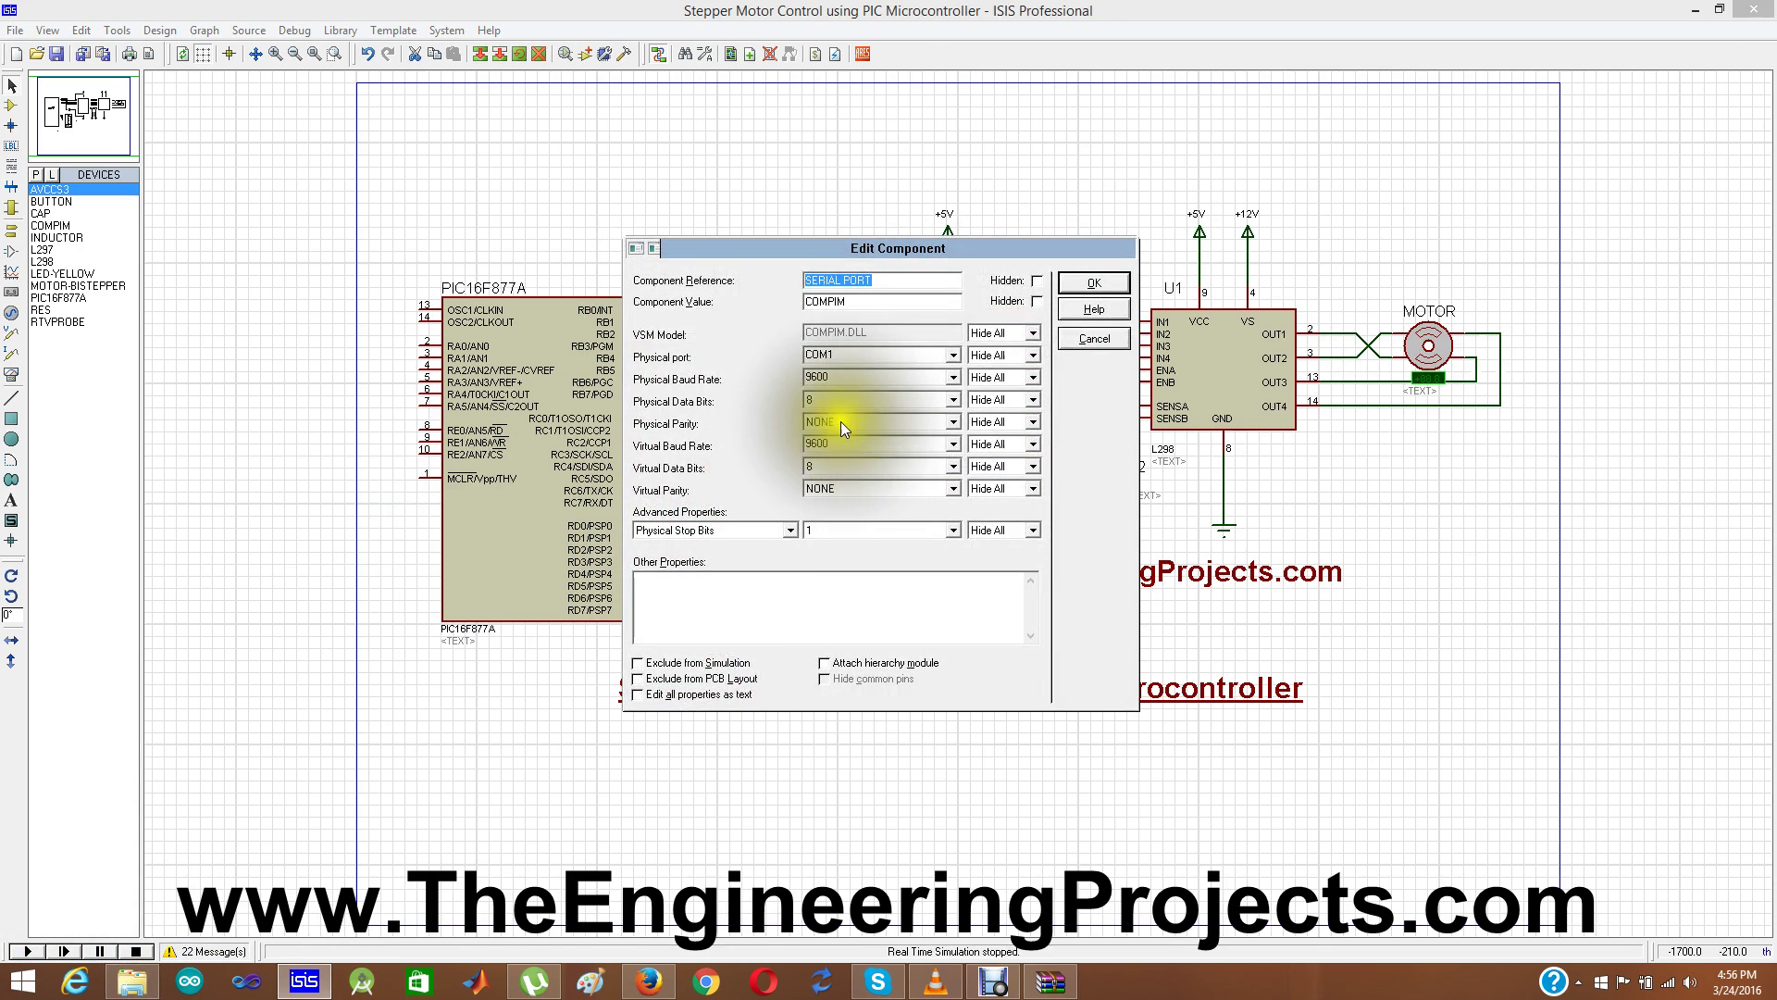
pyautogui.click(1093, 282)
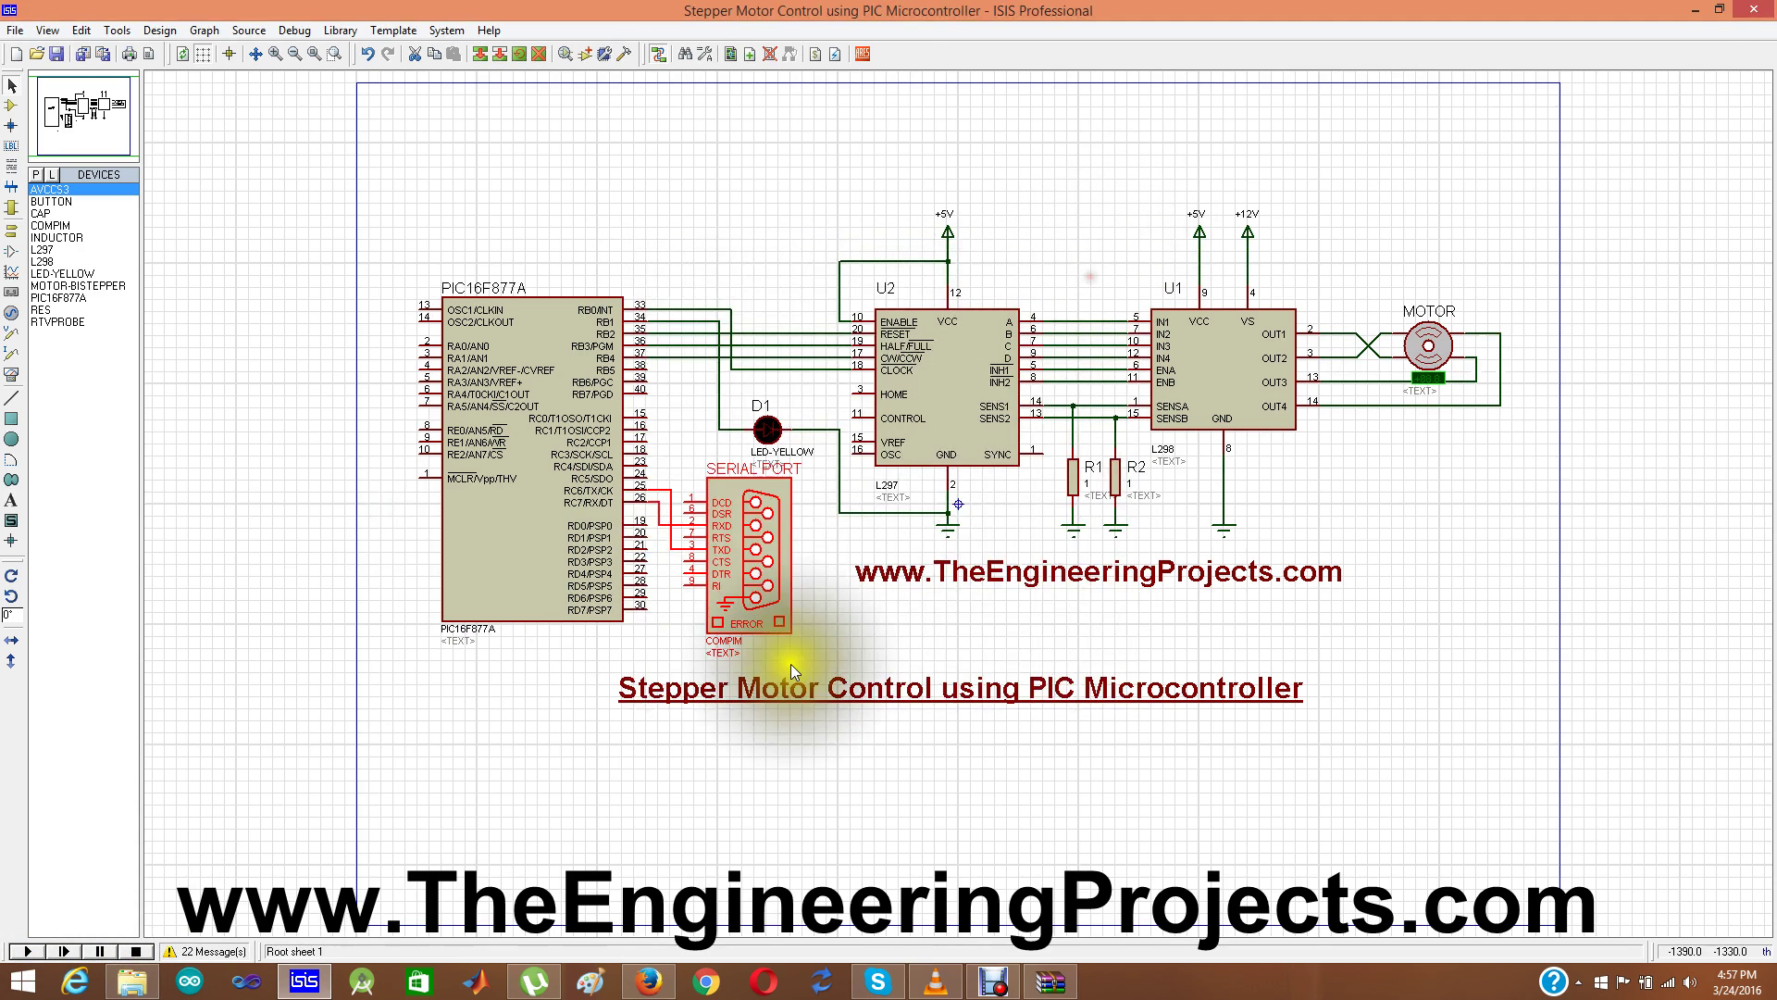
# Launch the Arduino IDE, select COM2 as its port and open the Serial Monitor.
pyautogui.click(190, 987)
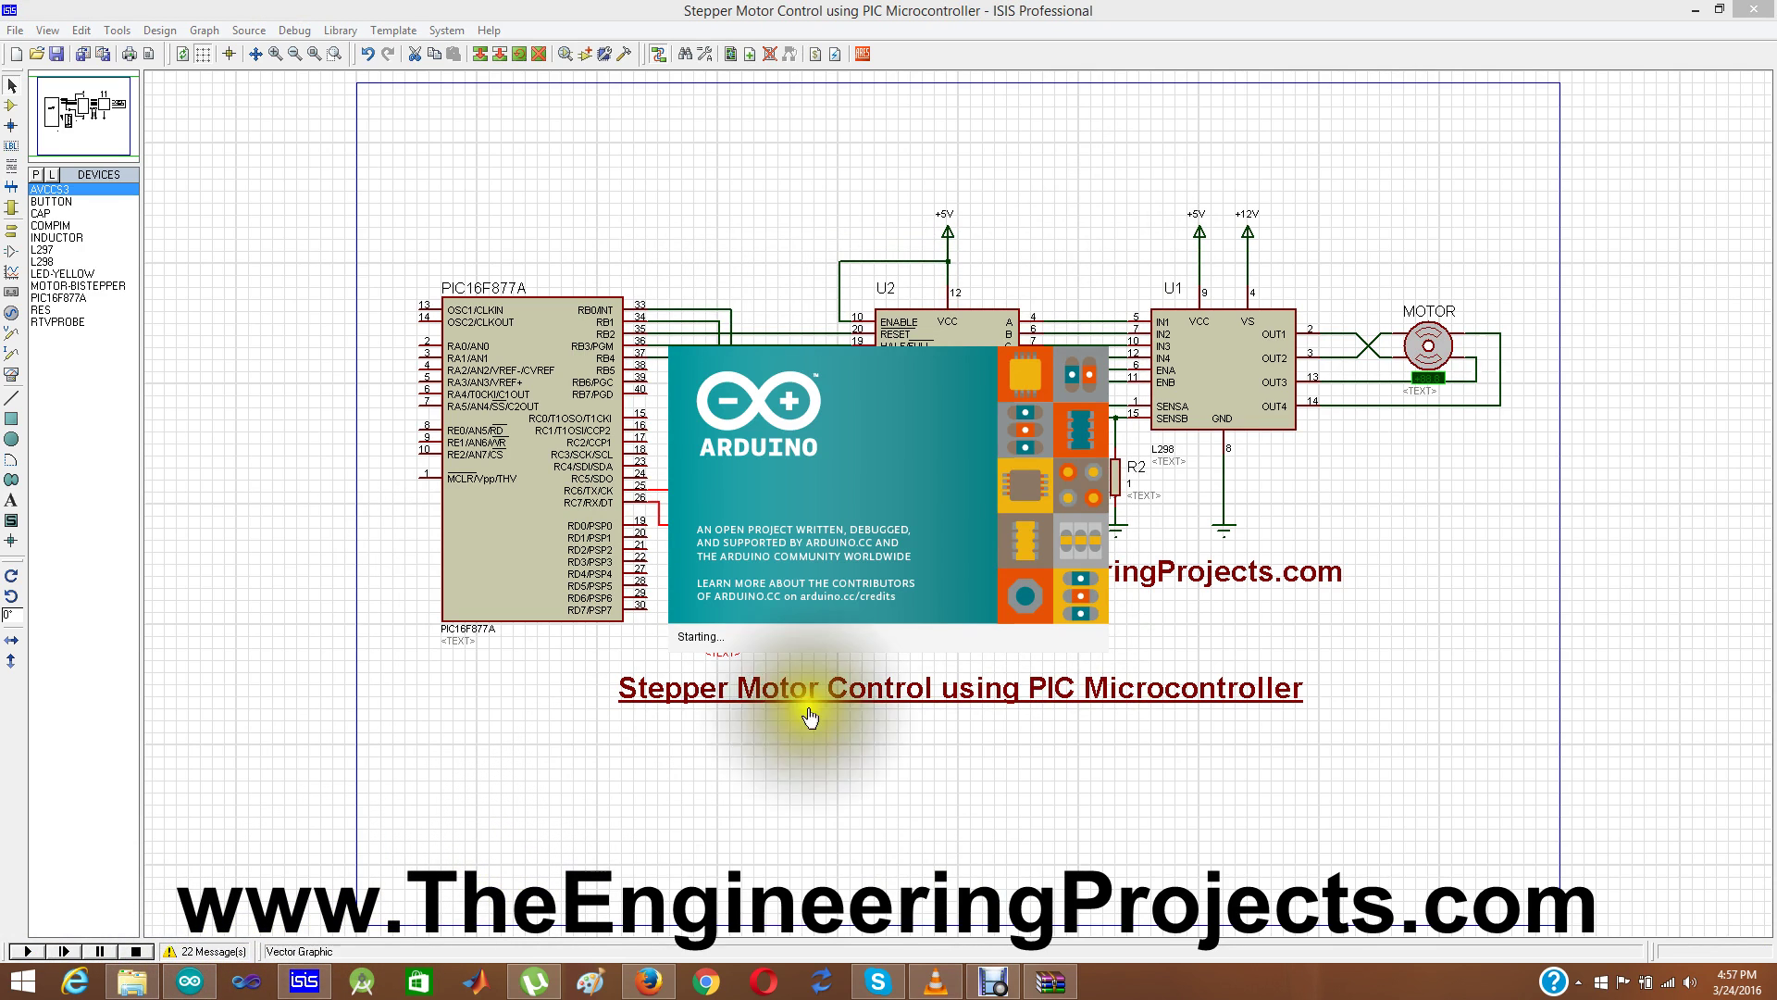
pyautogui.click(770, 258)
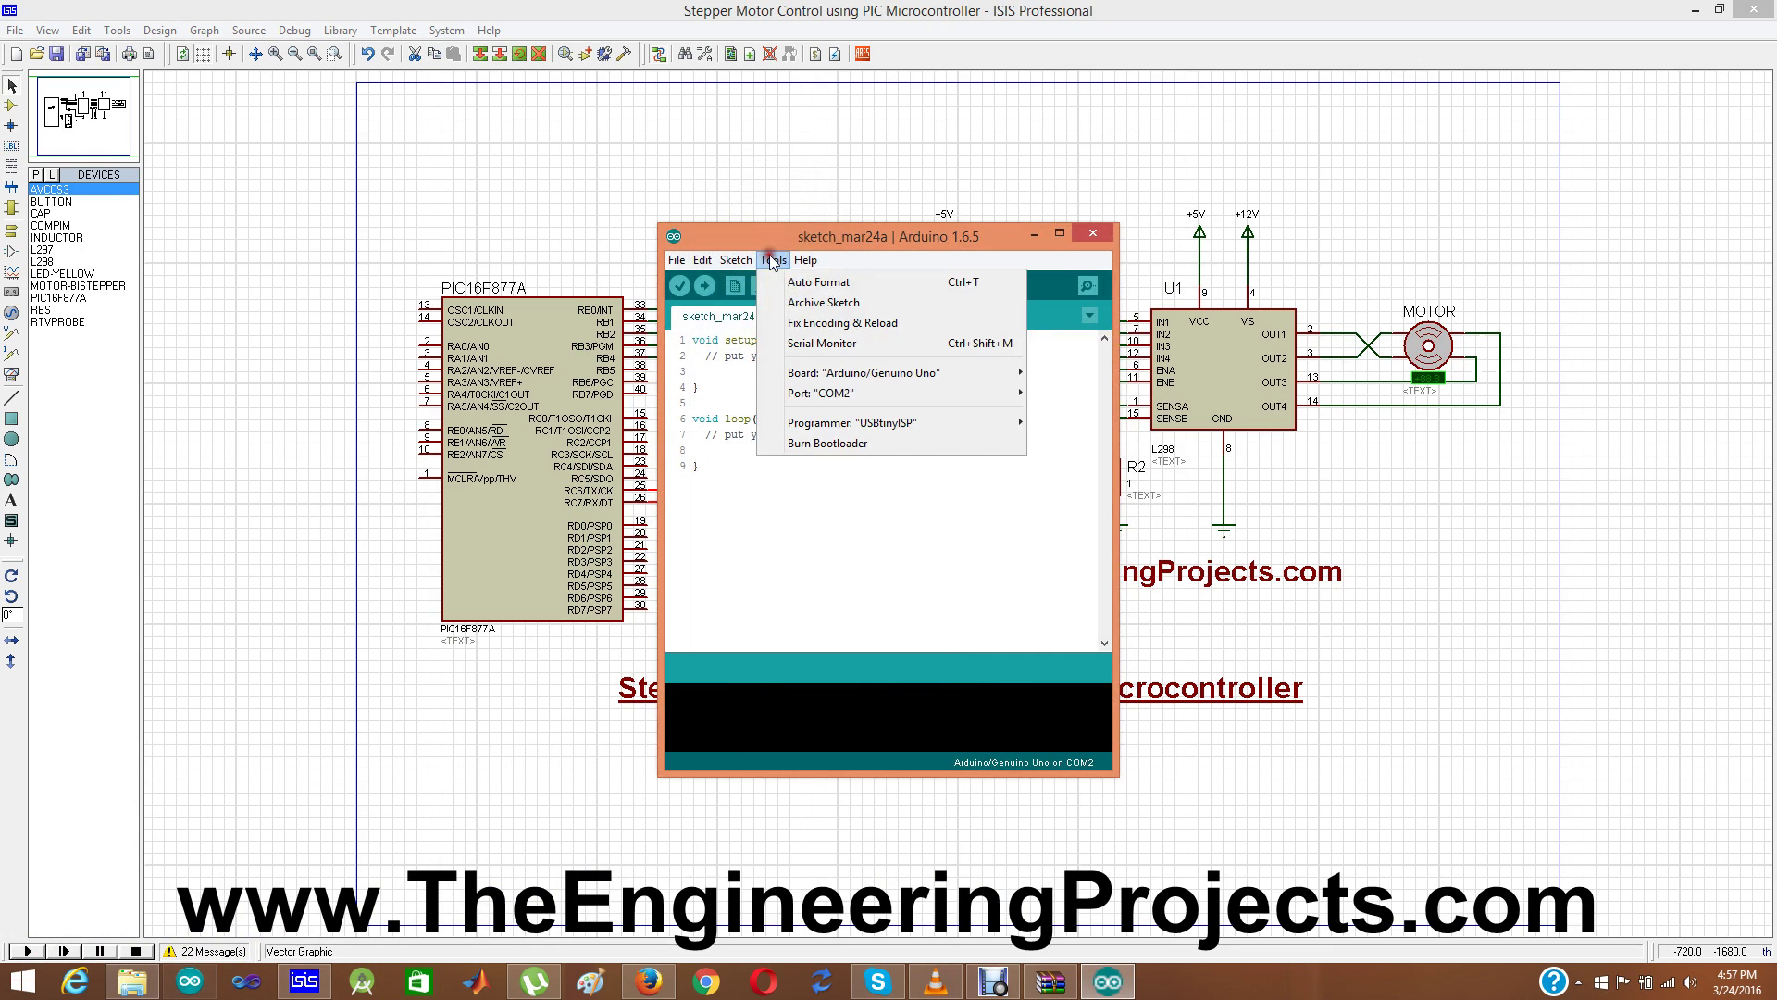
pyautogui.moveTo(913, 392)
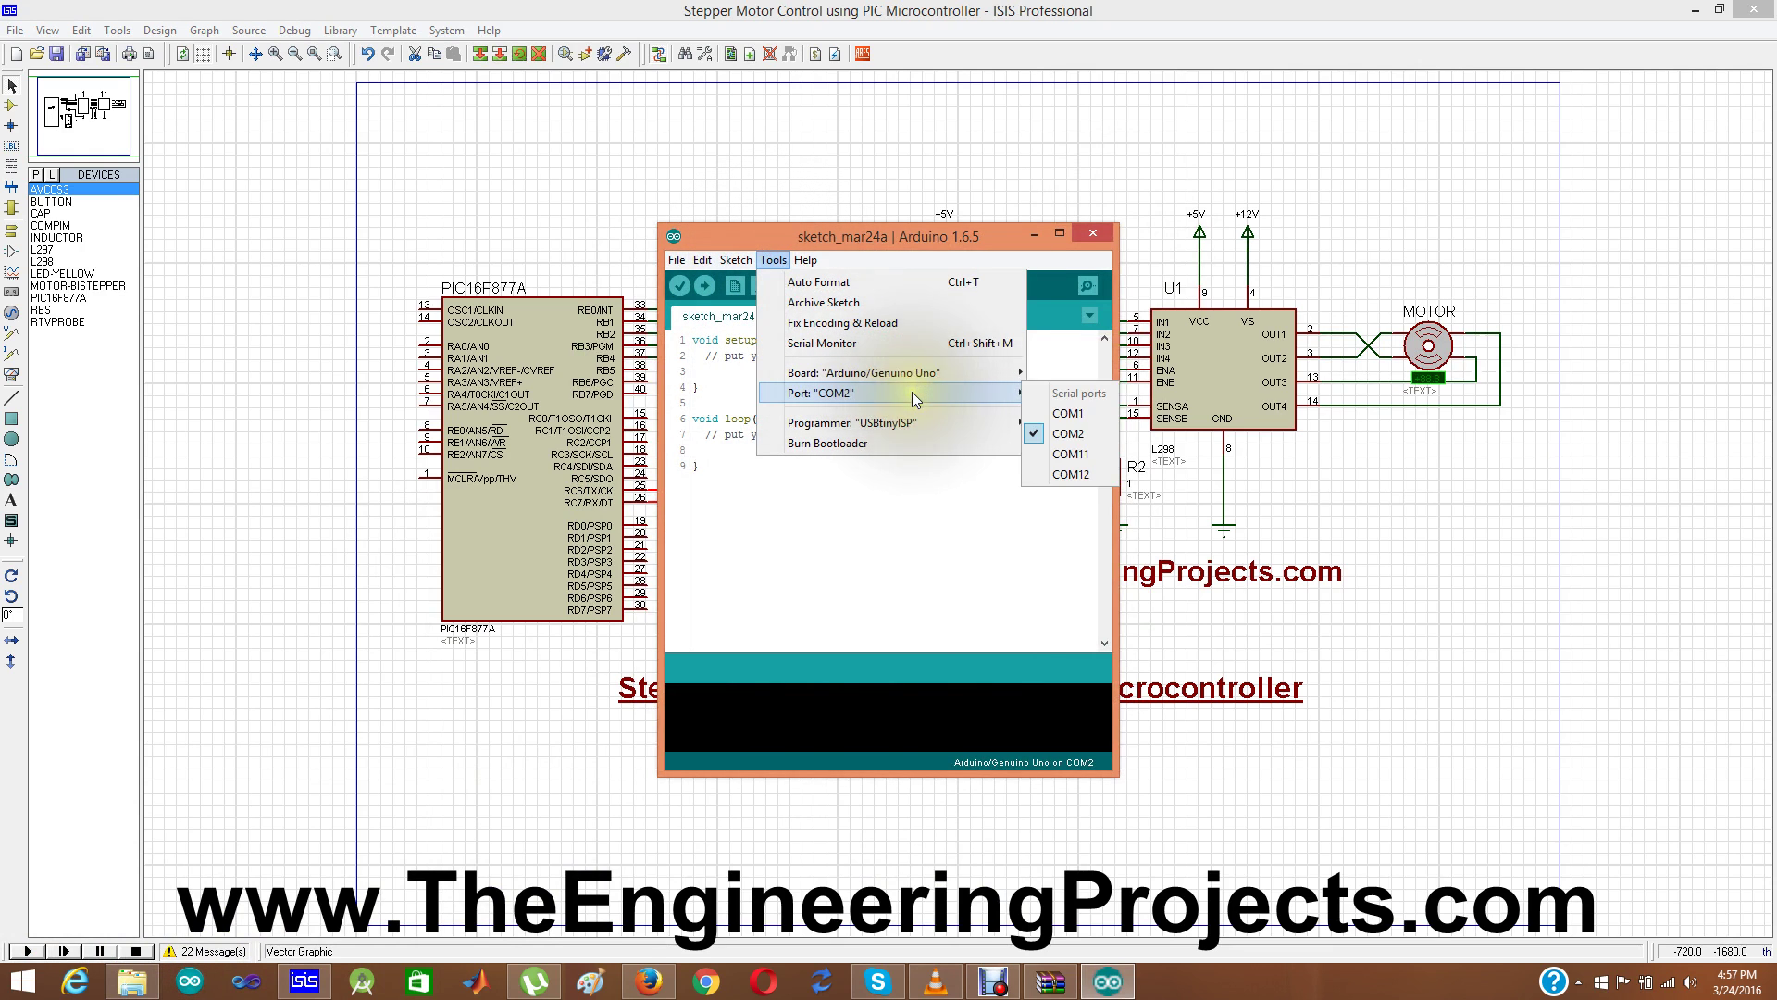
pyautogui.click(1053, 435)
pyautogui.click(1087, 287)
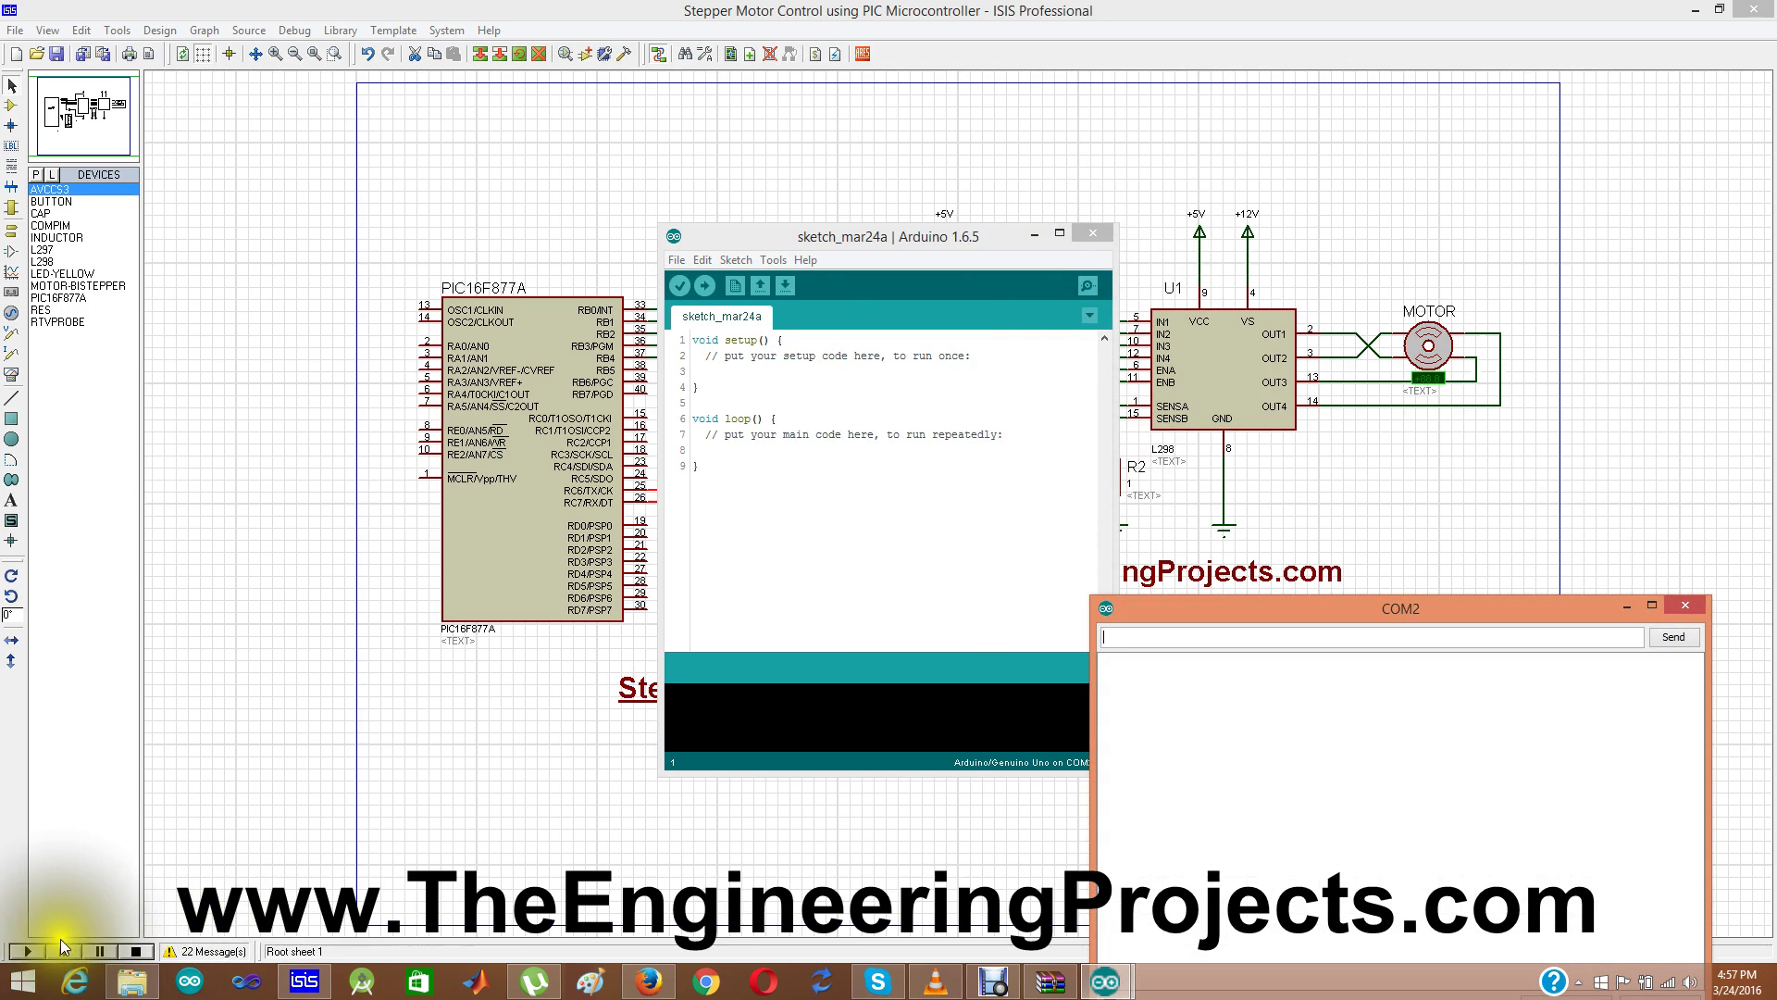
# Run the simulation in Proteus ISIS and bring the COM2 Serial Monitor in front of the schematic.
pyautogui.click(28, 951)
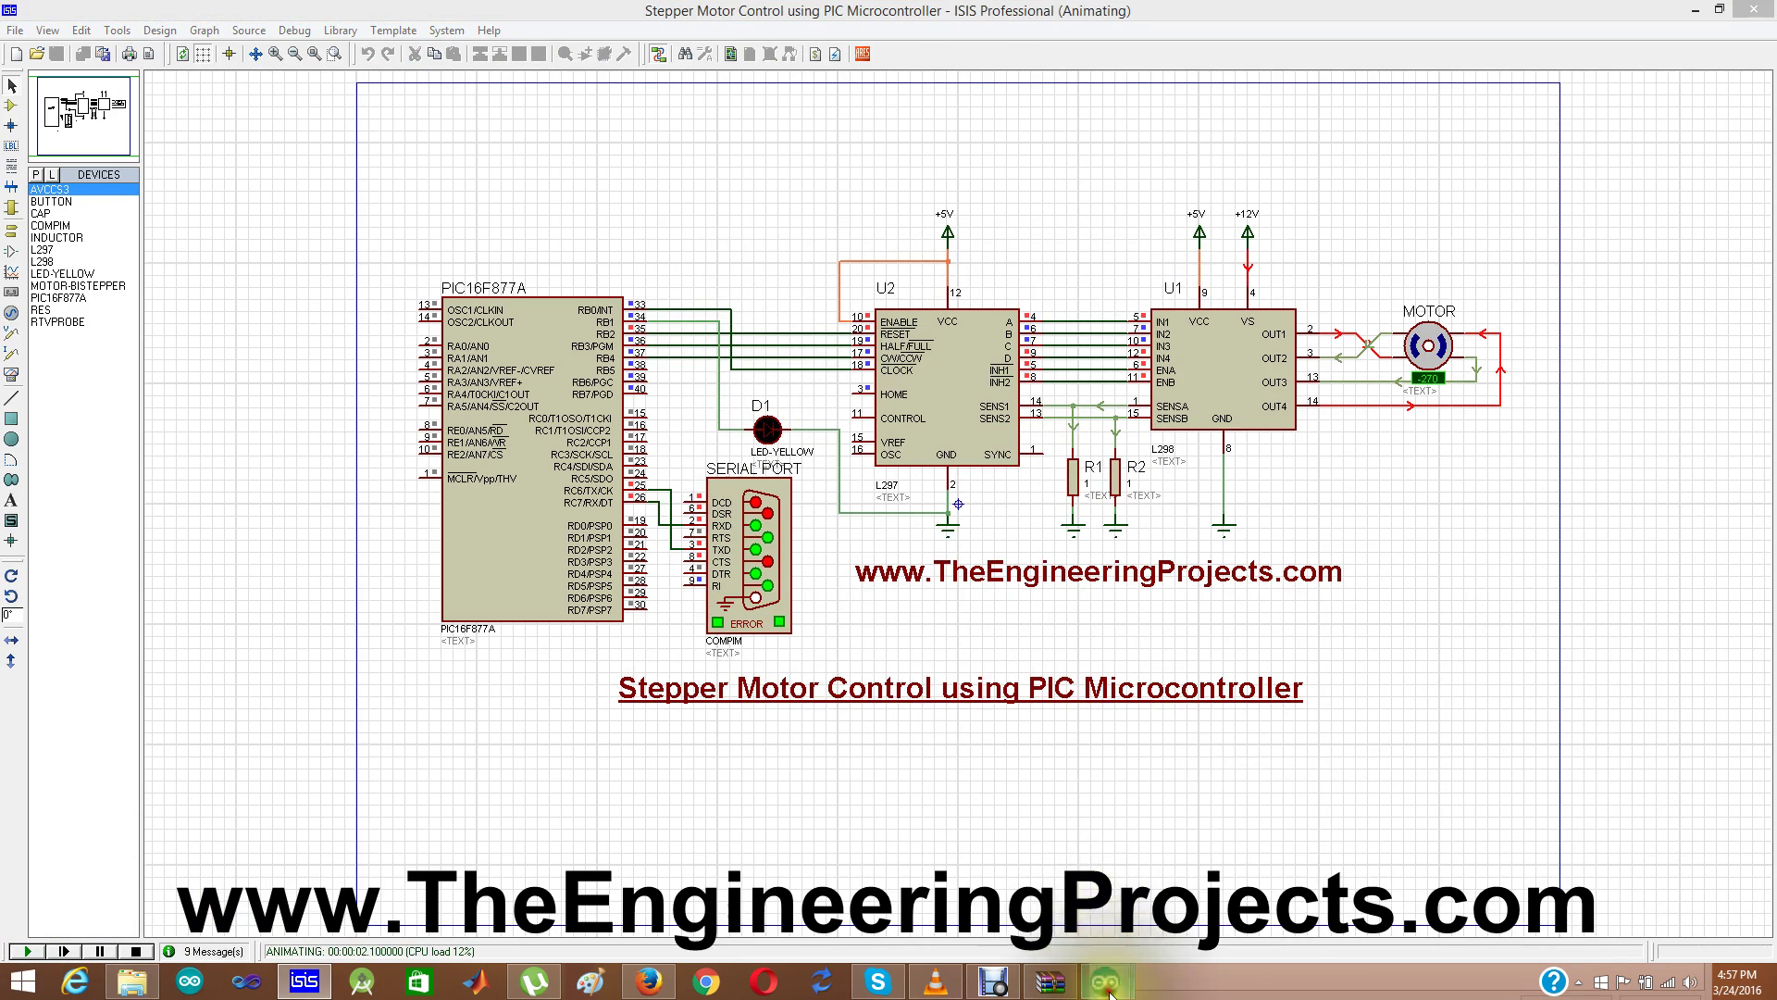
pyautogui.moveTo(1106, 979)
pyautogui.click(1153, 847)
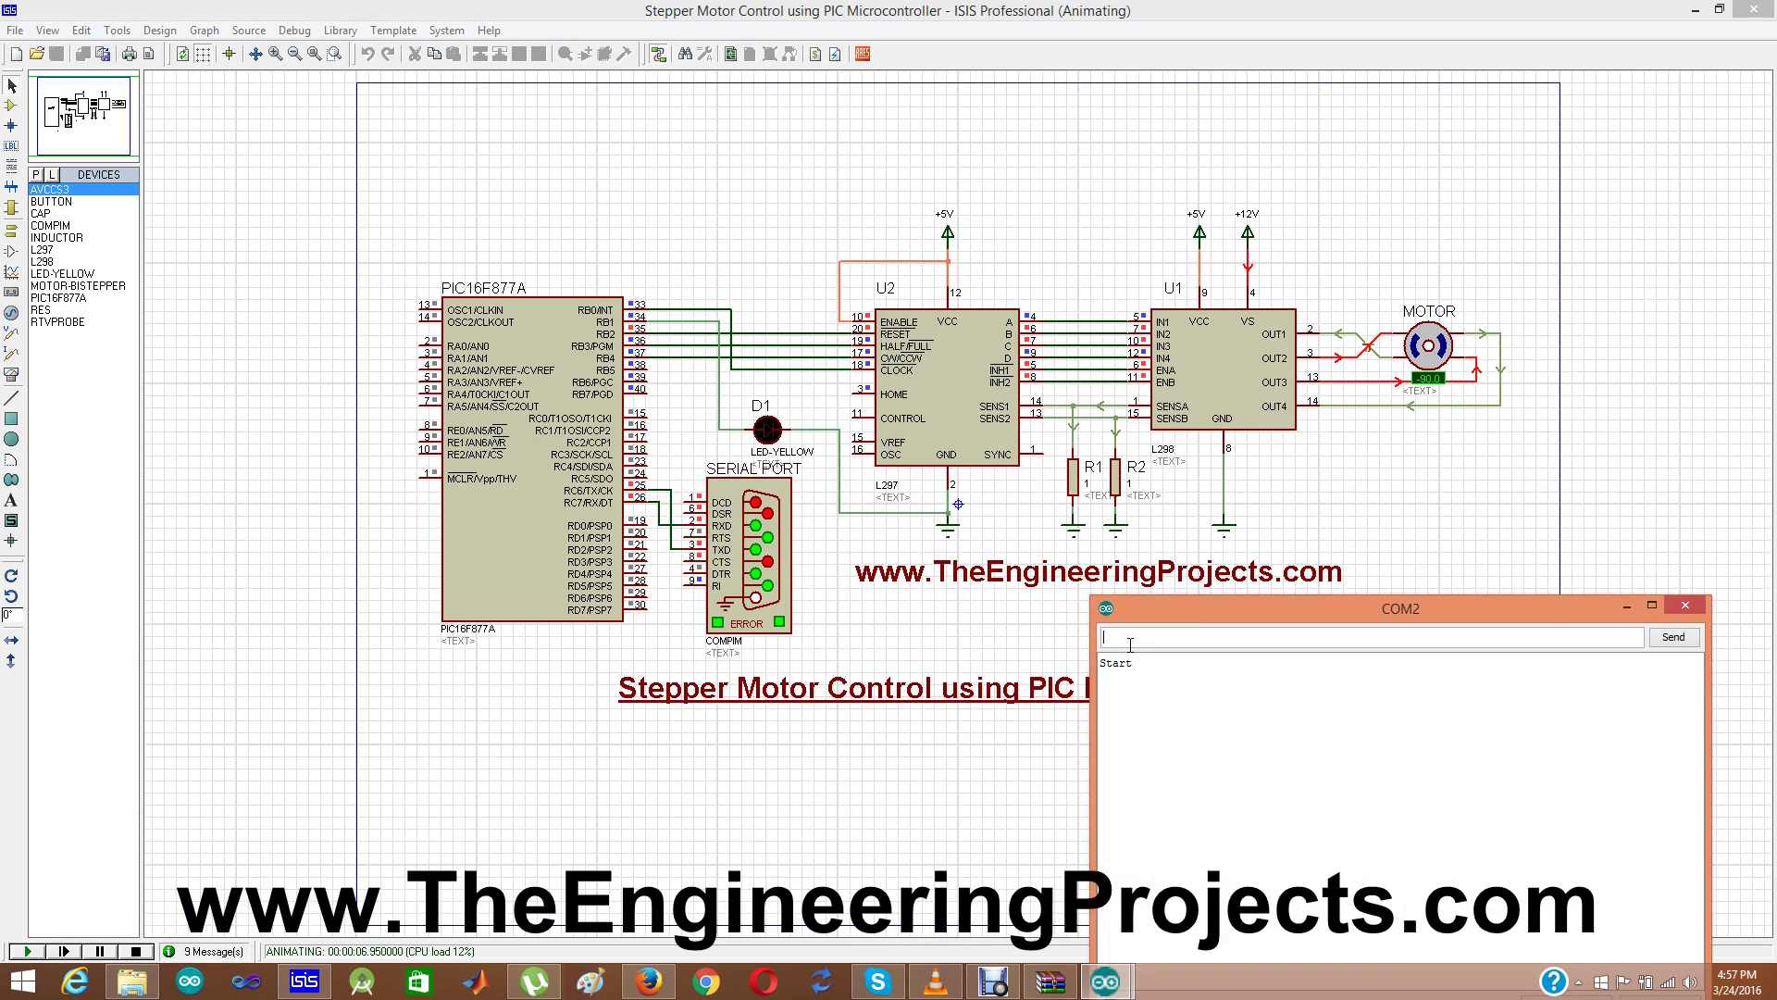
# Send the single-letter commands c and d through the COM2 Serial Monitor to control the simulated stepper motor.
pyautogui.write('a')
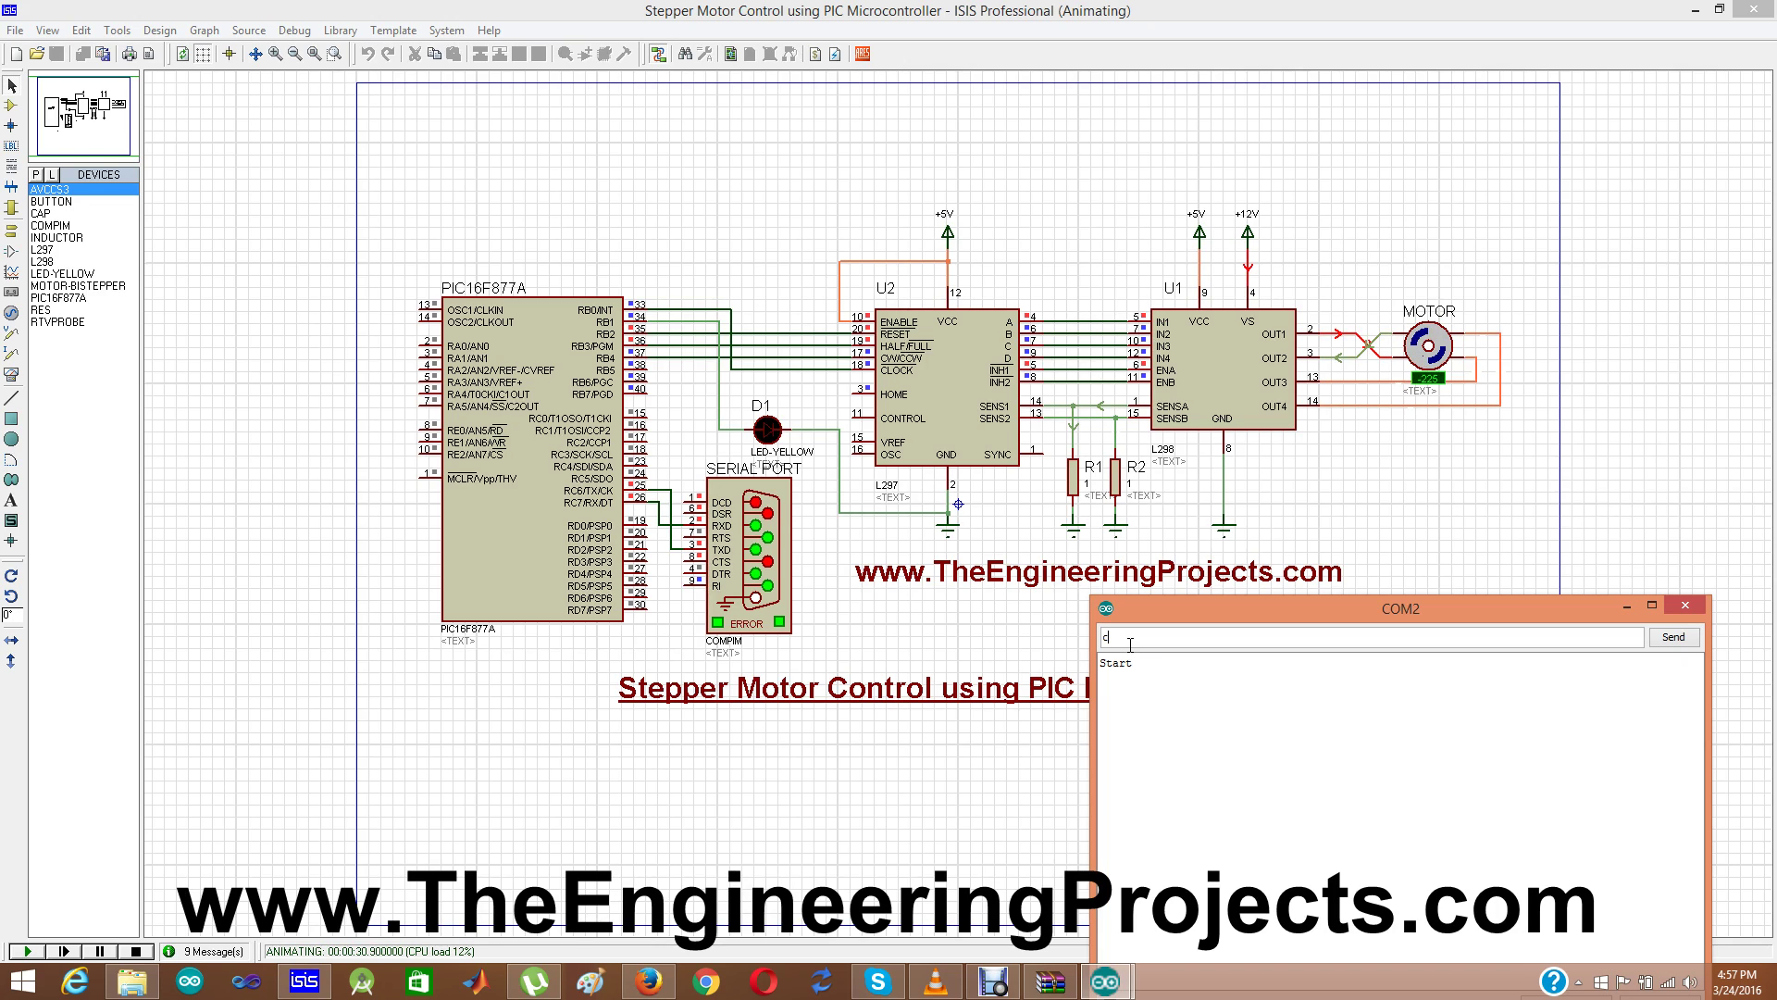
pyautogui.press('Return')
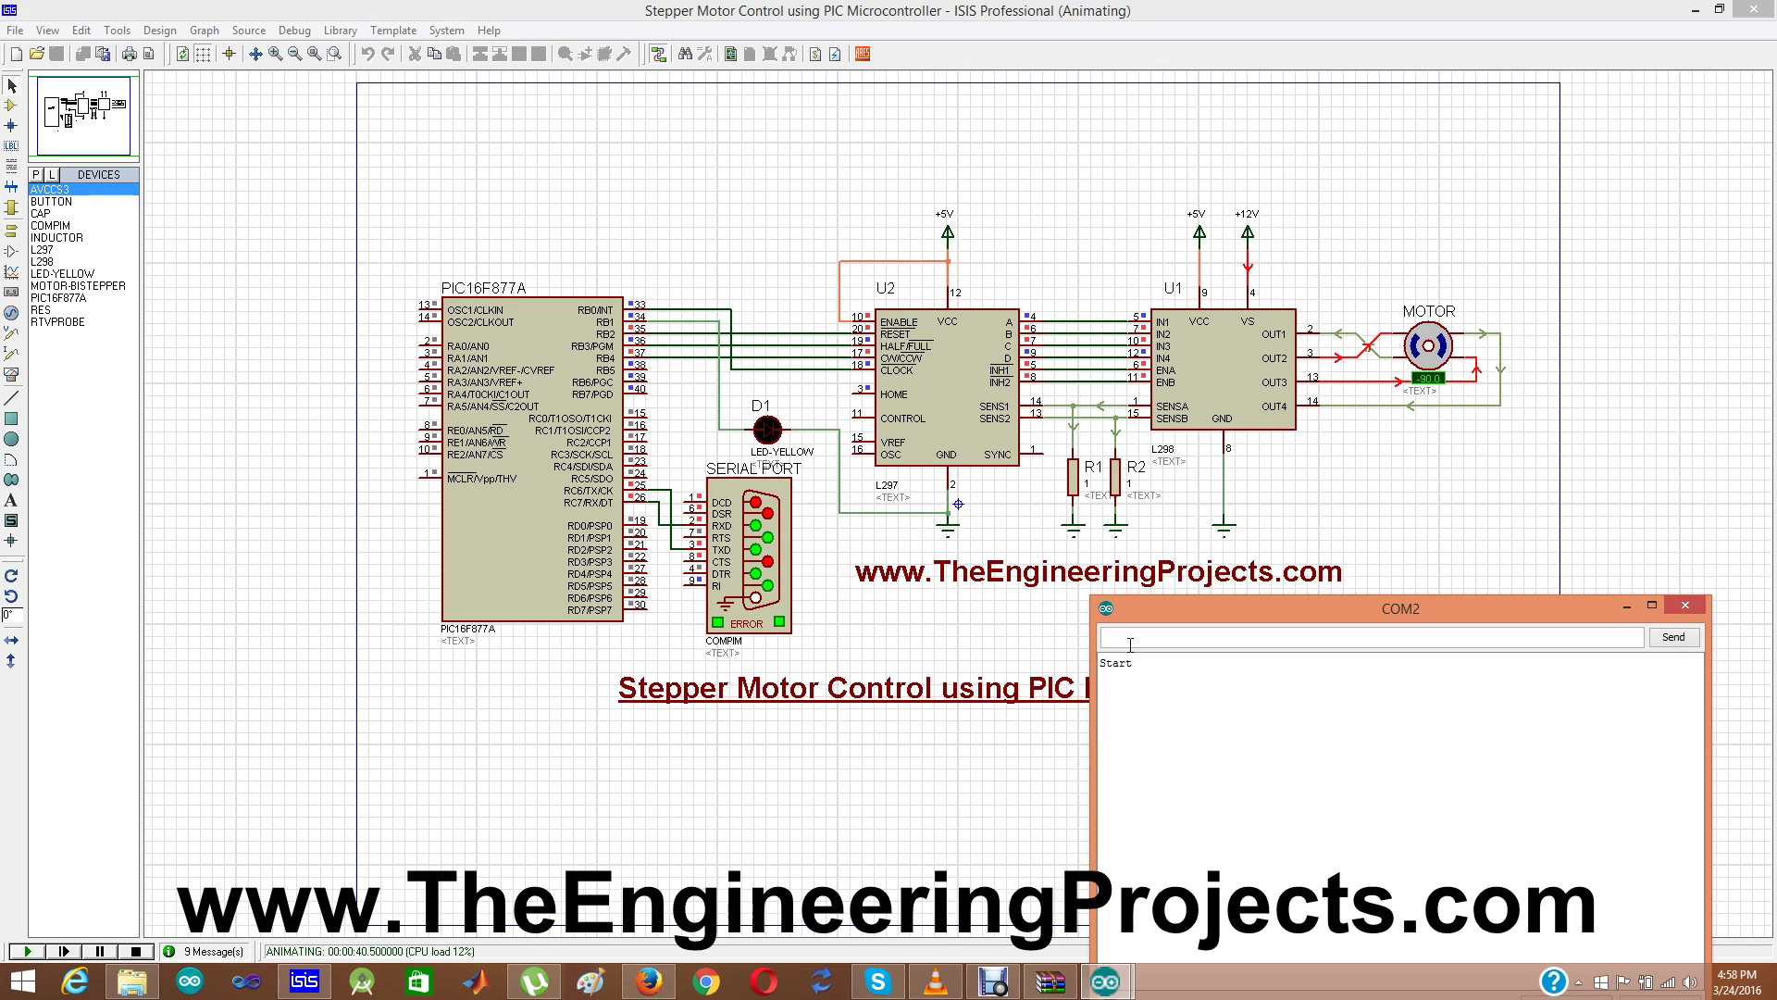
pyautogui.write('d')
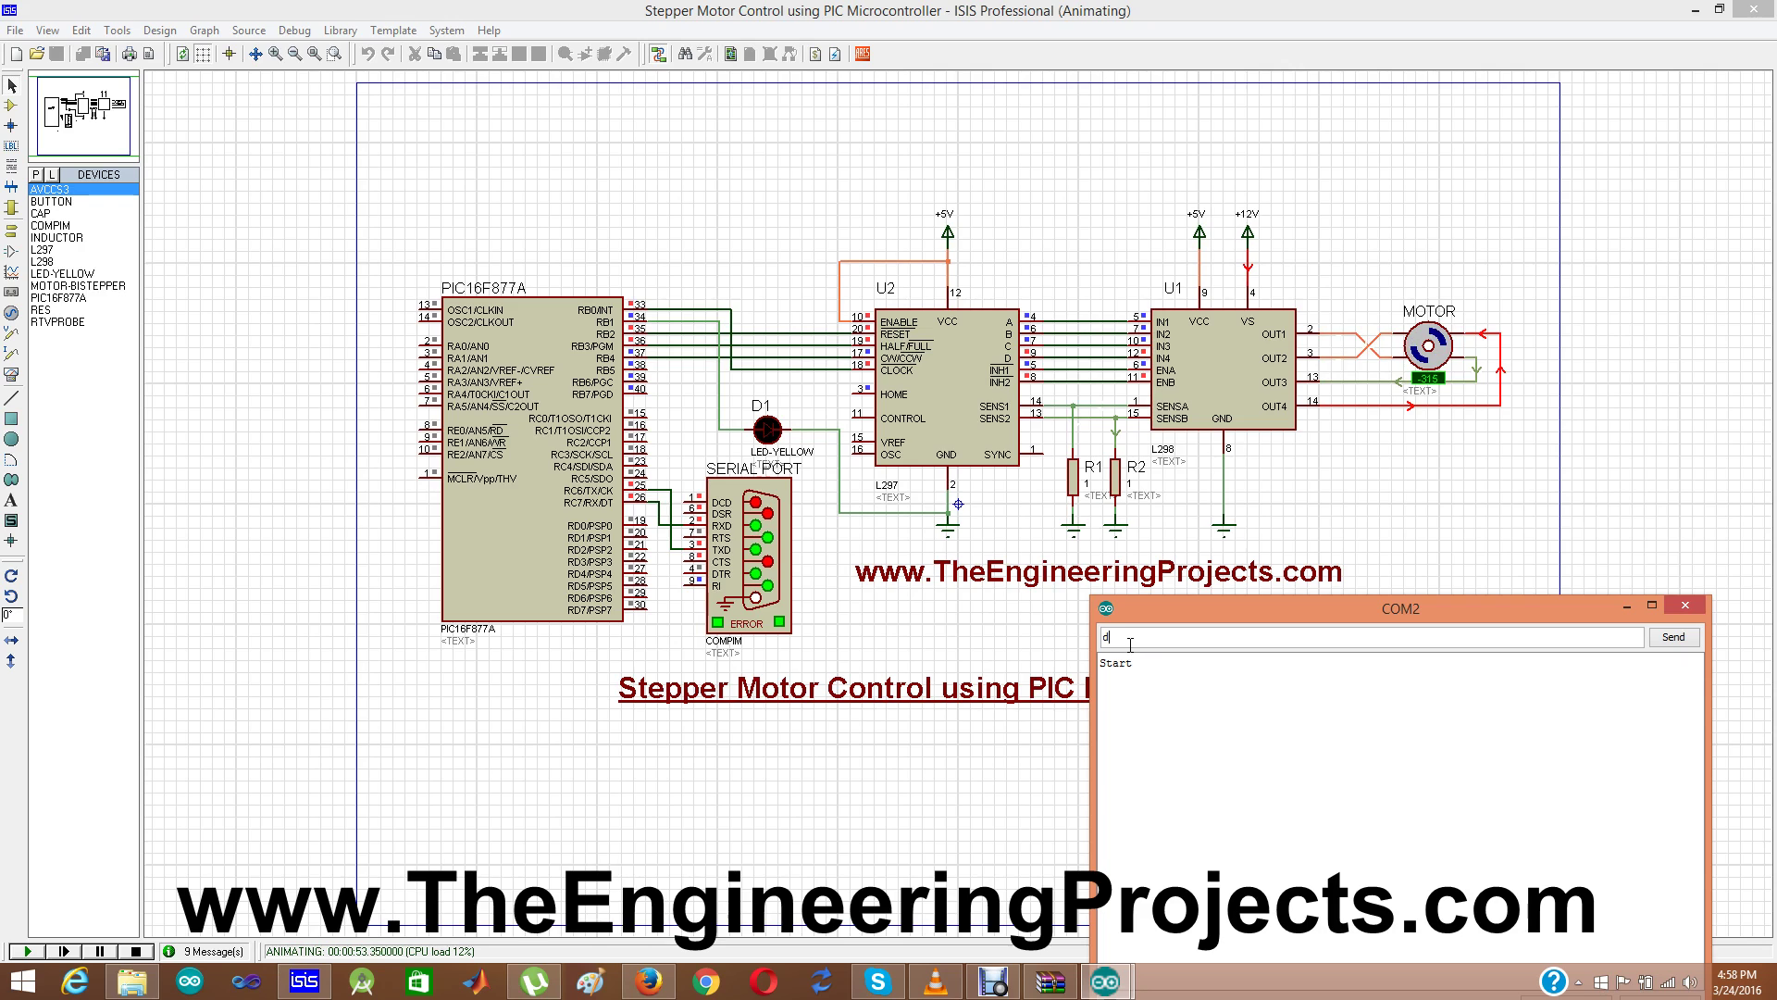
pyautogui.press('Return')
pyautogui.press('Return')
pyautogui.press('Return')
# Switch to Firefox and look over the stepper motor tutorial page, from its download section past the e-mail subscription form to its title.
pyautogui.click(651, 994)
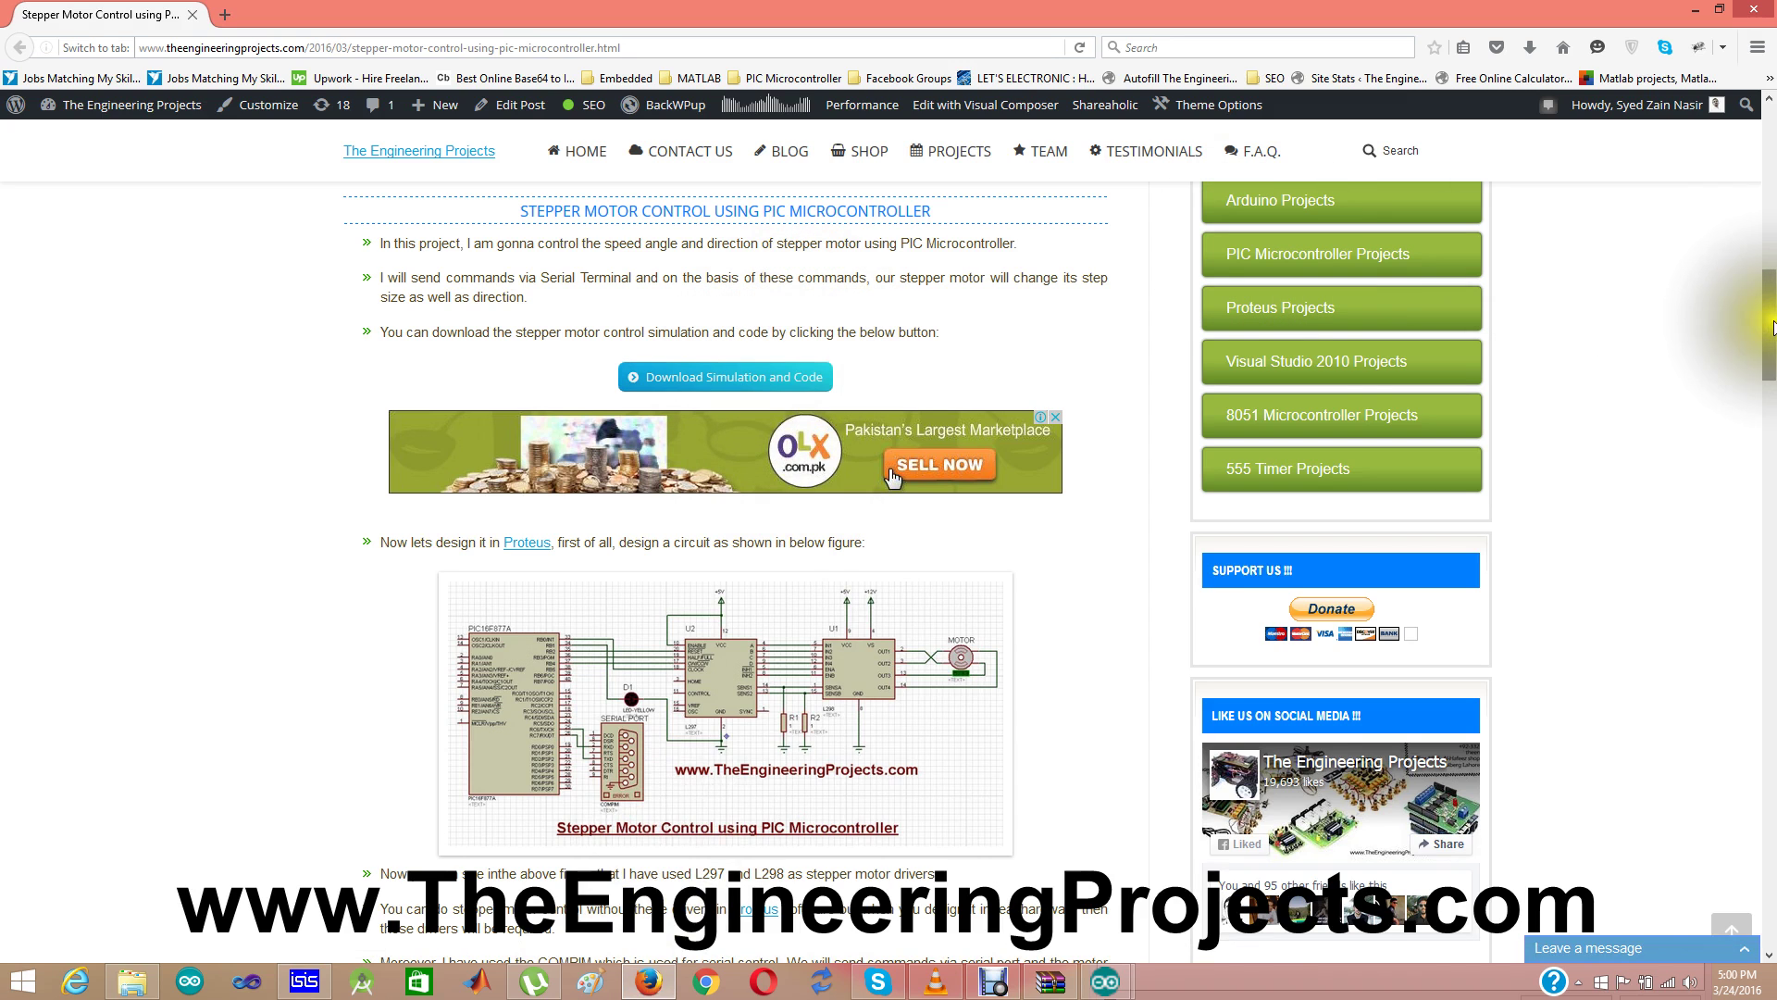
pyautogui.scroll(1, 1768, 314)
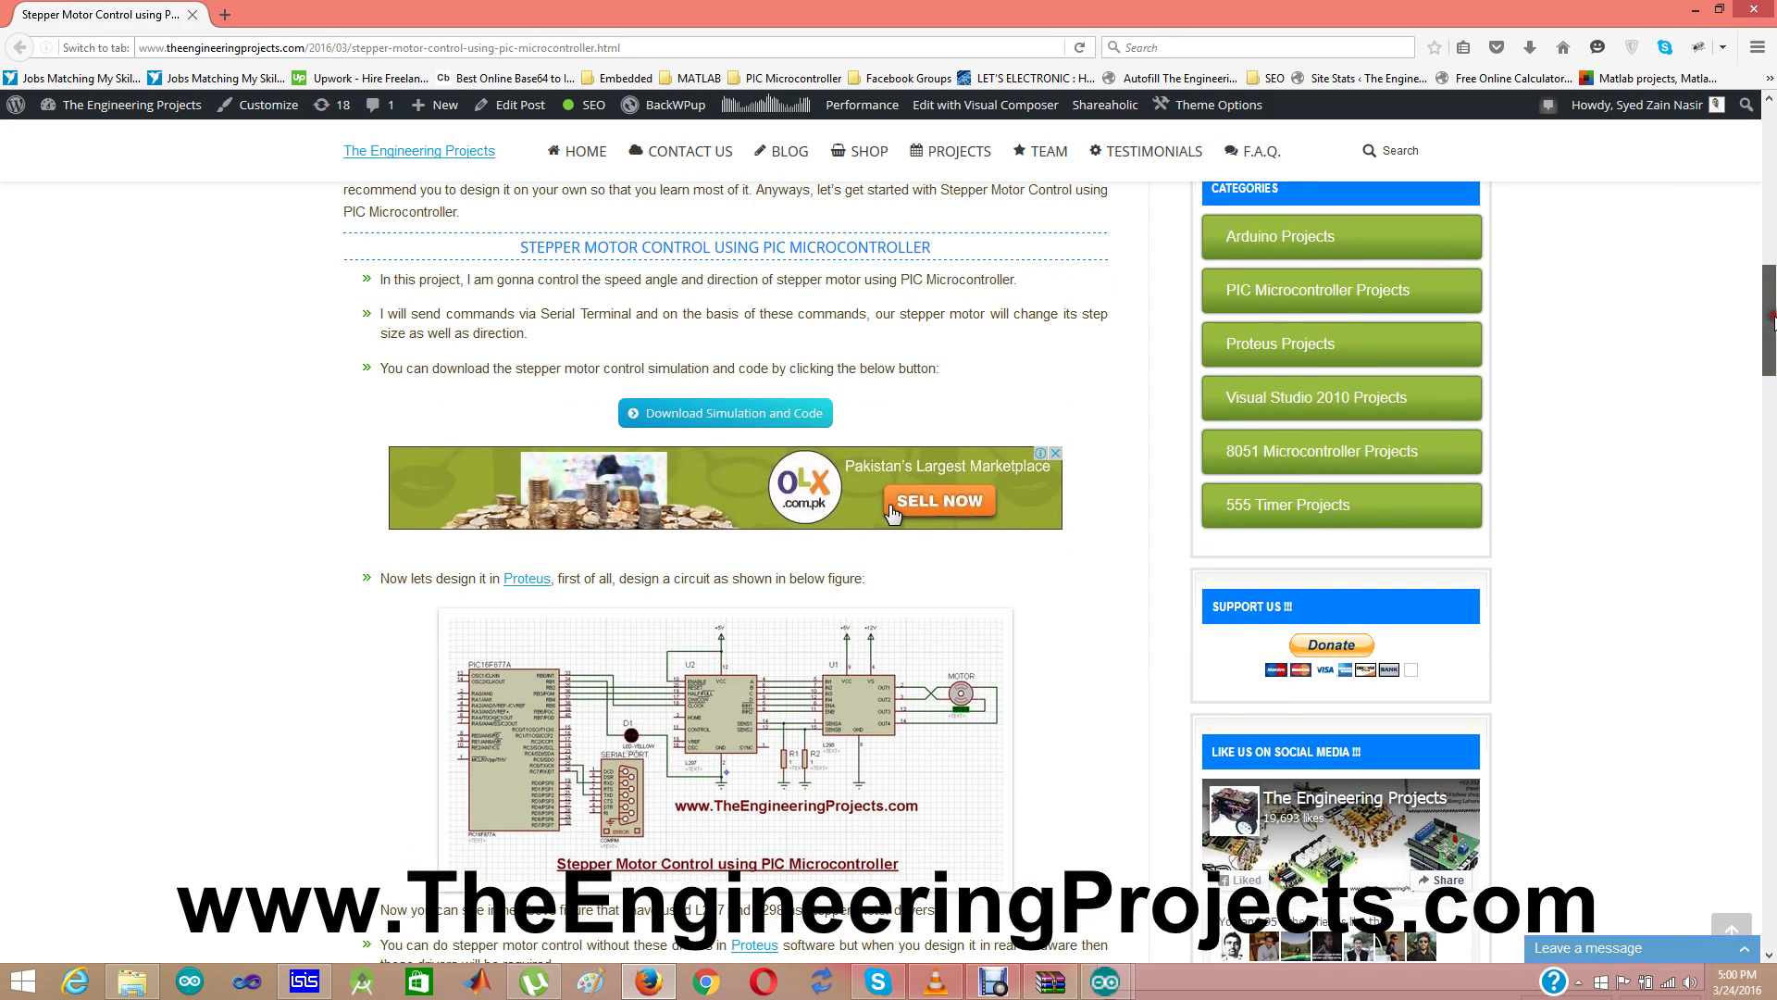
pyautogui.moveTo(1773, 320); pyautogui.dragTo(1773, 233)
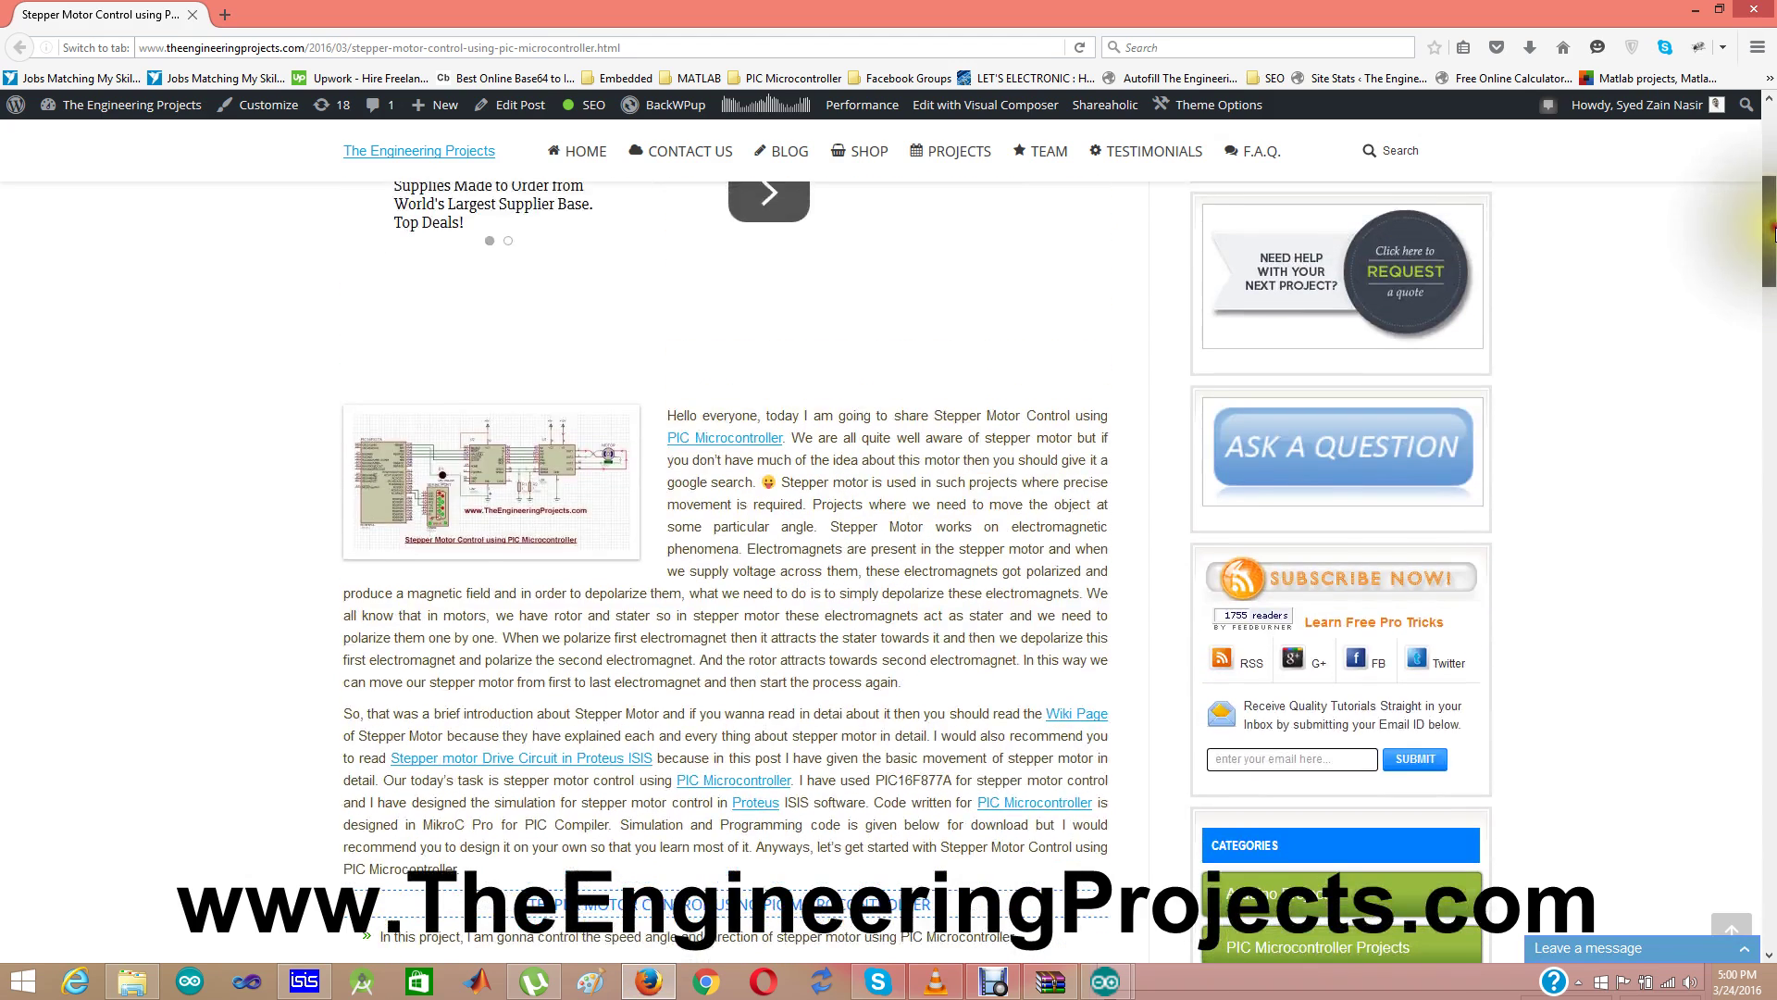
pyautogui.click(1294, 761)
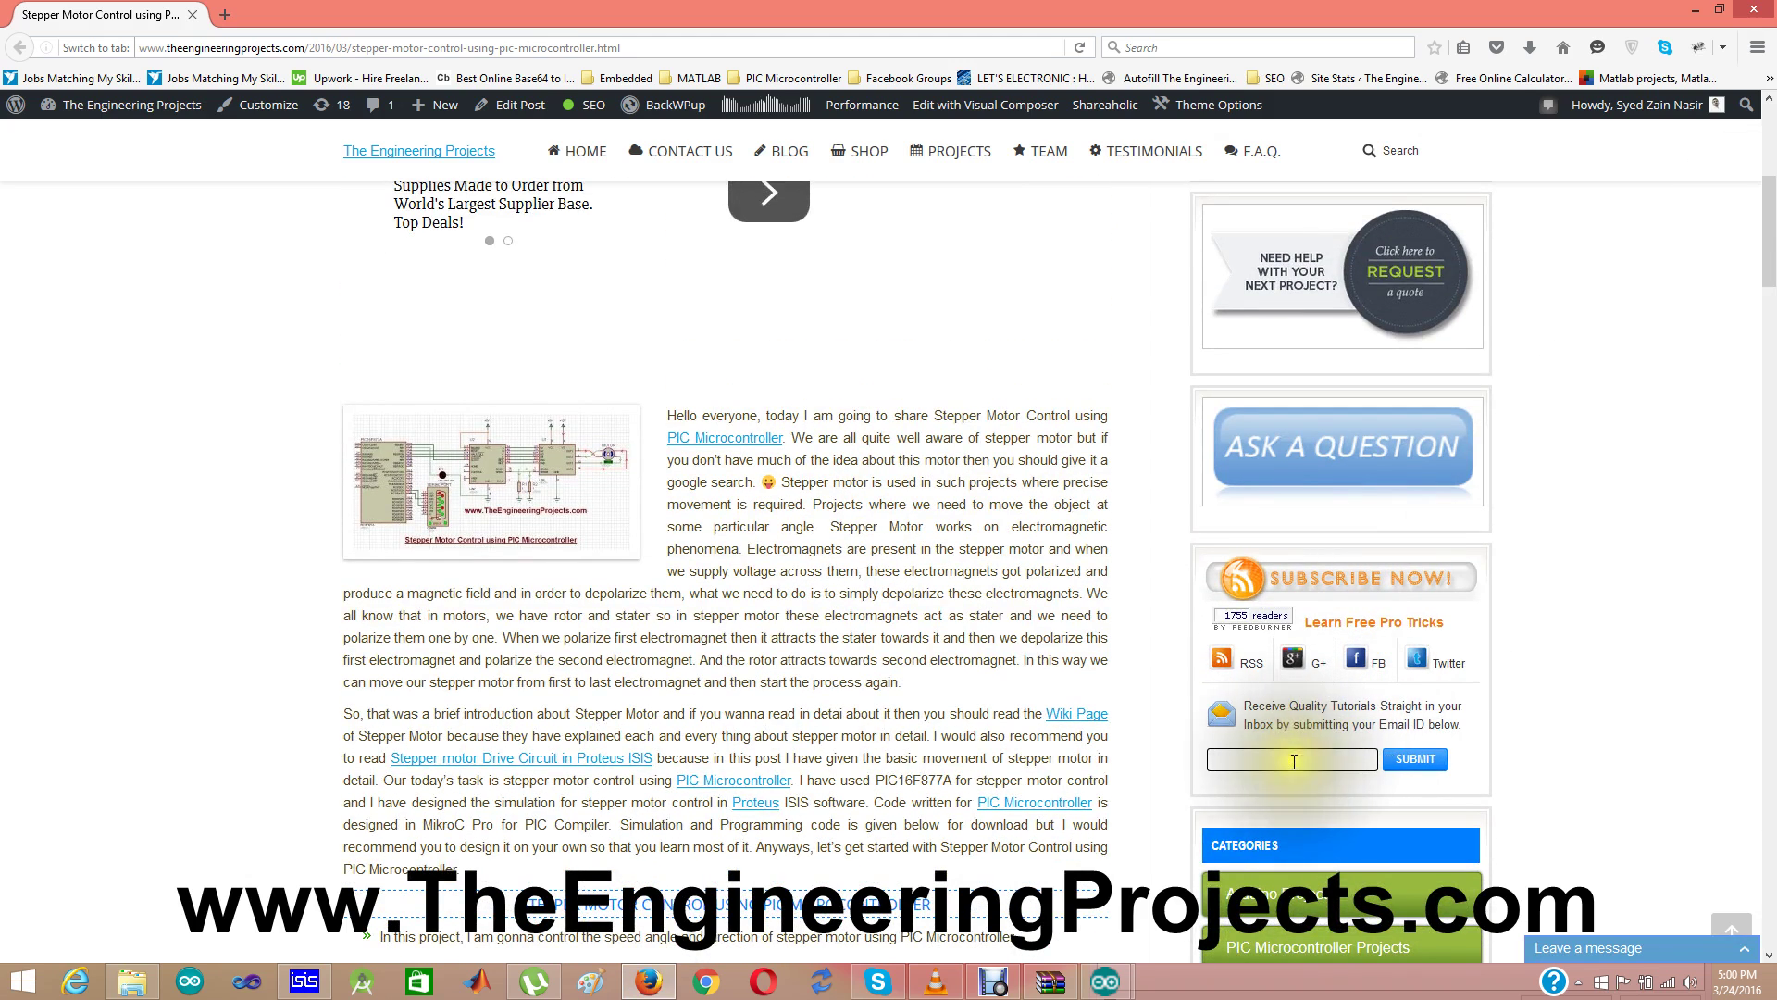
pyautogui.click(1175, 726)
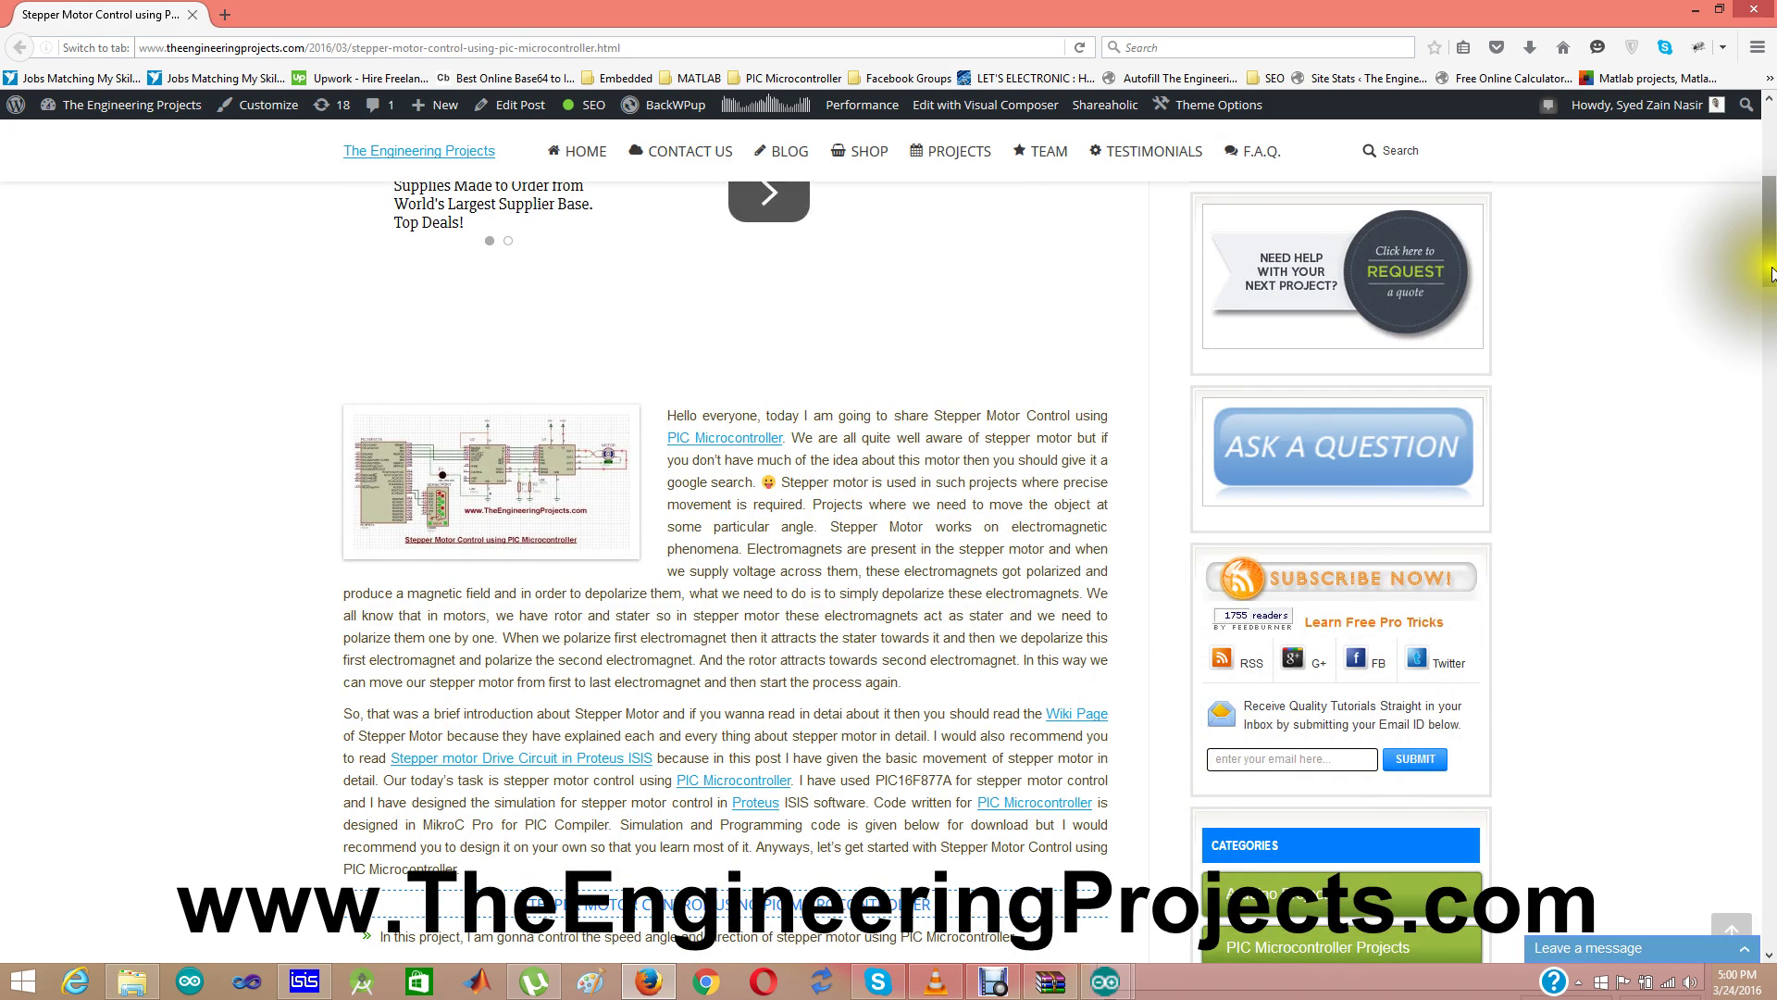
pyautogui.moveTo(1771, 248); pyautogui.dragTo(1771, 139)
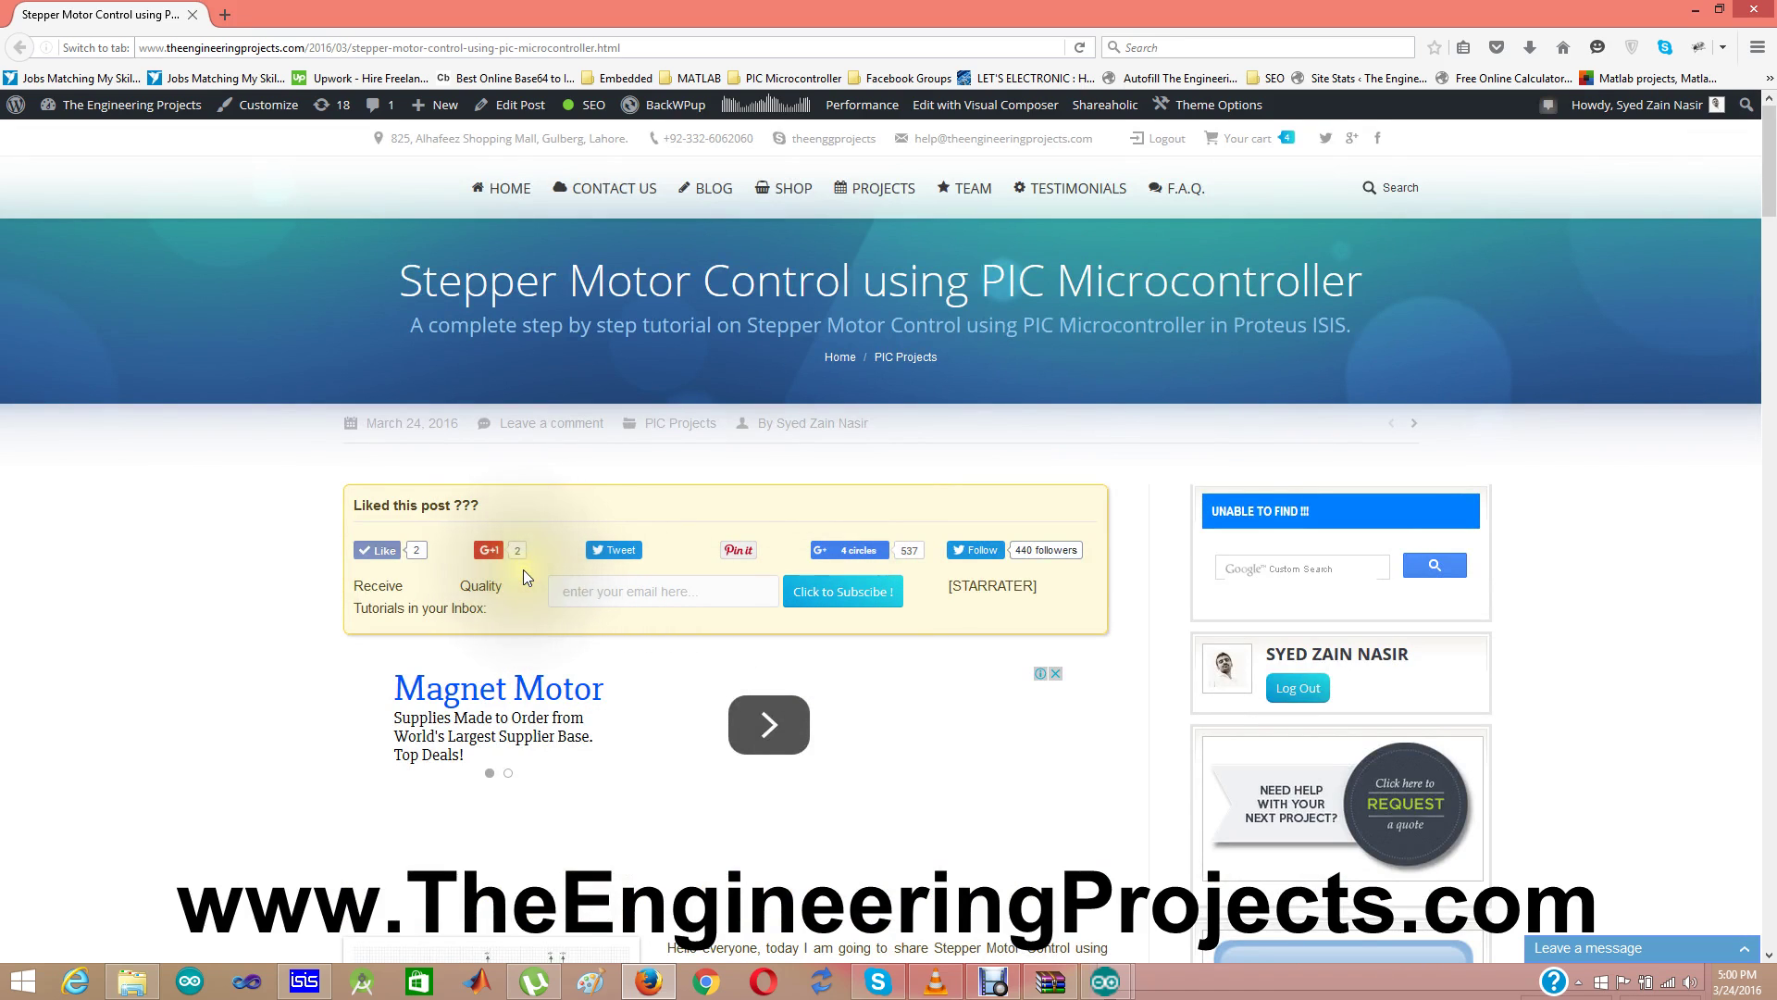